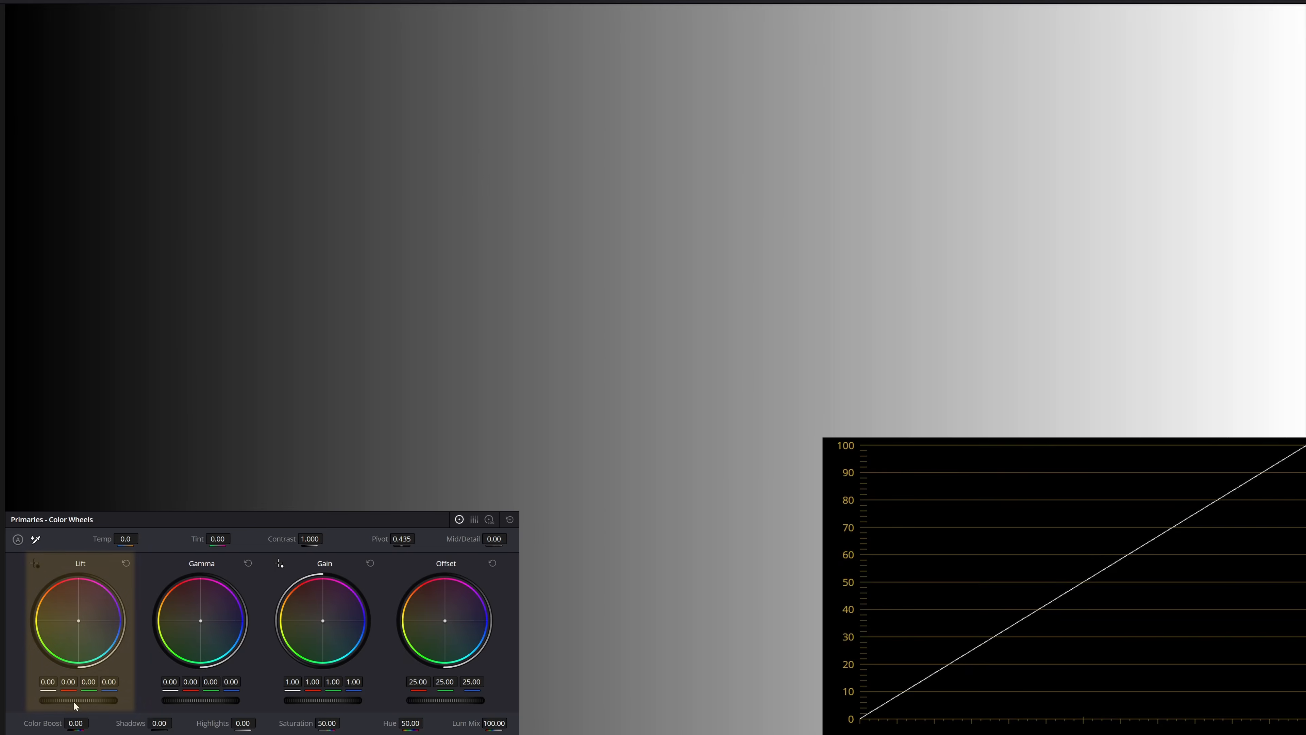
- Try the Lift, Gamma, Gain and Offset master wheels in turn on the gradient, including resetting Gain and swinging Gamma from 0.20 down
{"action": "mouse_move", "coordinate": [65, 684]}
{"action": "left_mouse_down"}
{"action": "mouse_move", "coordinate": [96, 685]}
{"action": "mouse_move", "coordinate": [99, 700]}
{"action": "mouse_move", "coordinate": [50, 700]}
{"action": "mouse_move", "coordinate": [97, 700]}
{"action": "mouse_move", "coordinate": [81, 700]}
{"action": "left_mouse_up"}
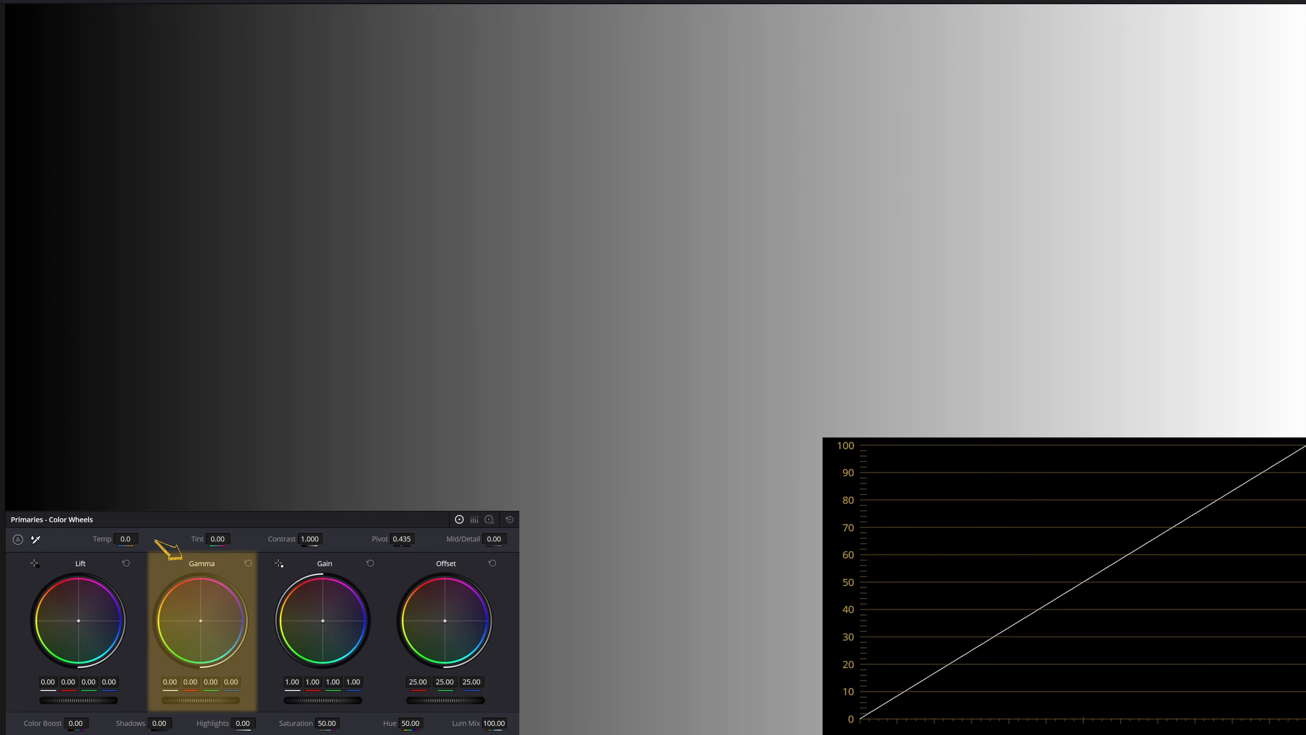
{"action": "left_click_drag", "start_coordinate": [201, 700], "coordinate": [237, 700]}
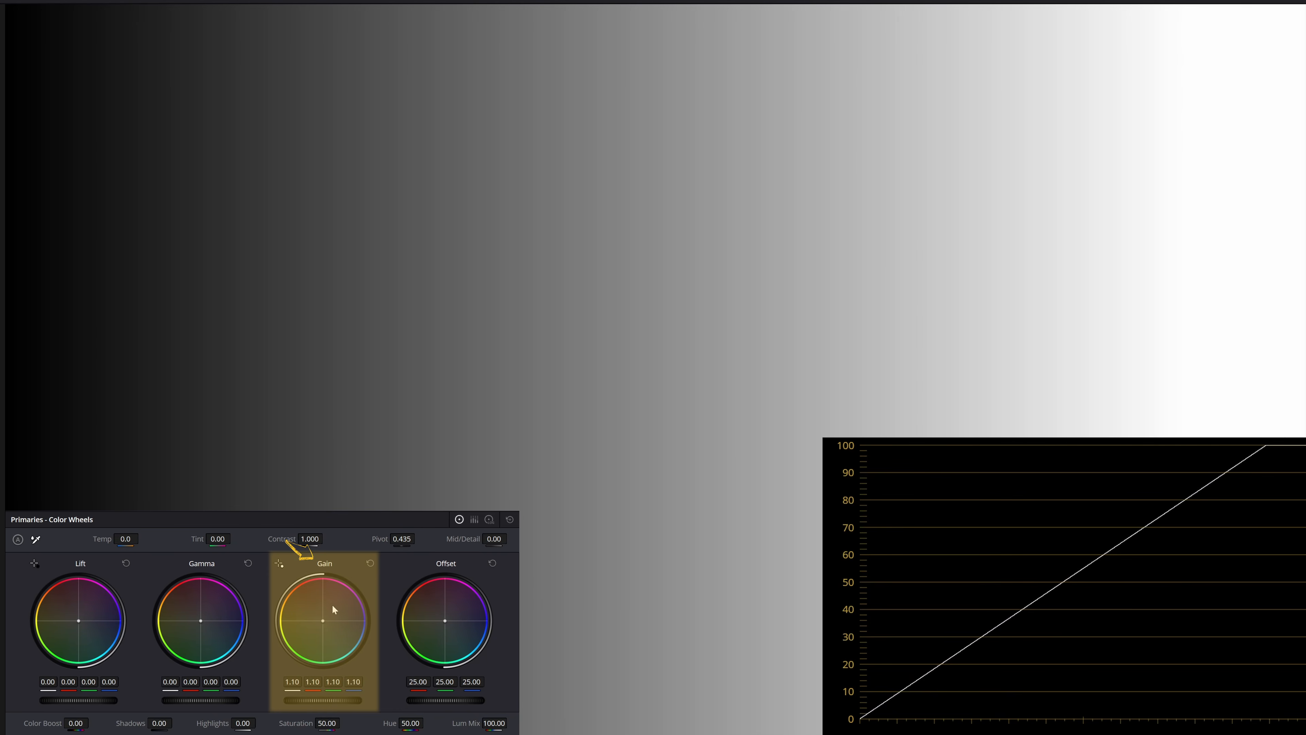
{"action": "left_click", "coordinate": [370, 564]}
{"action": "left_click_drag", "start_coordinate": [445, 700], "coordinate": [396, 700]}
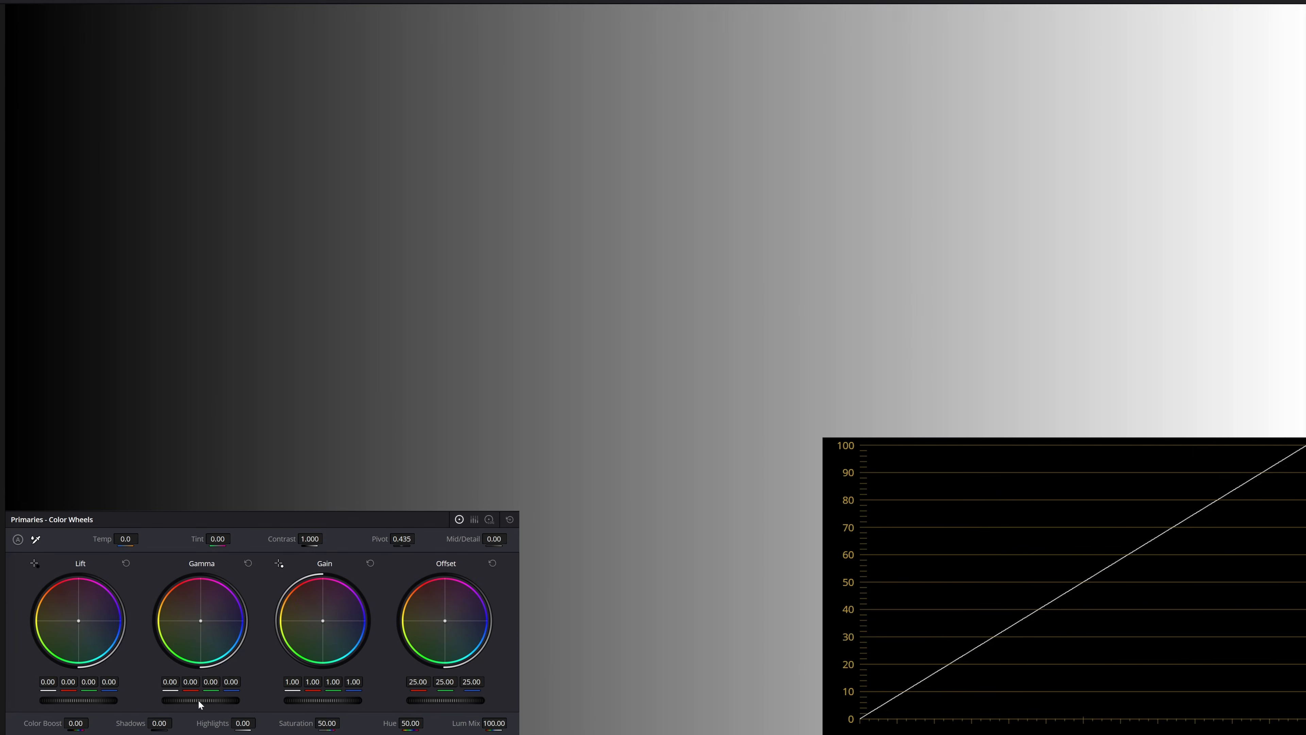
{"action": "left_click_drag", "start_coordinate": [199, 701], "coordinate": [236, 700]}
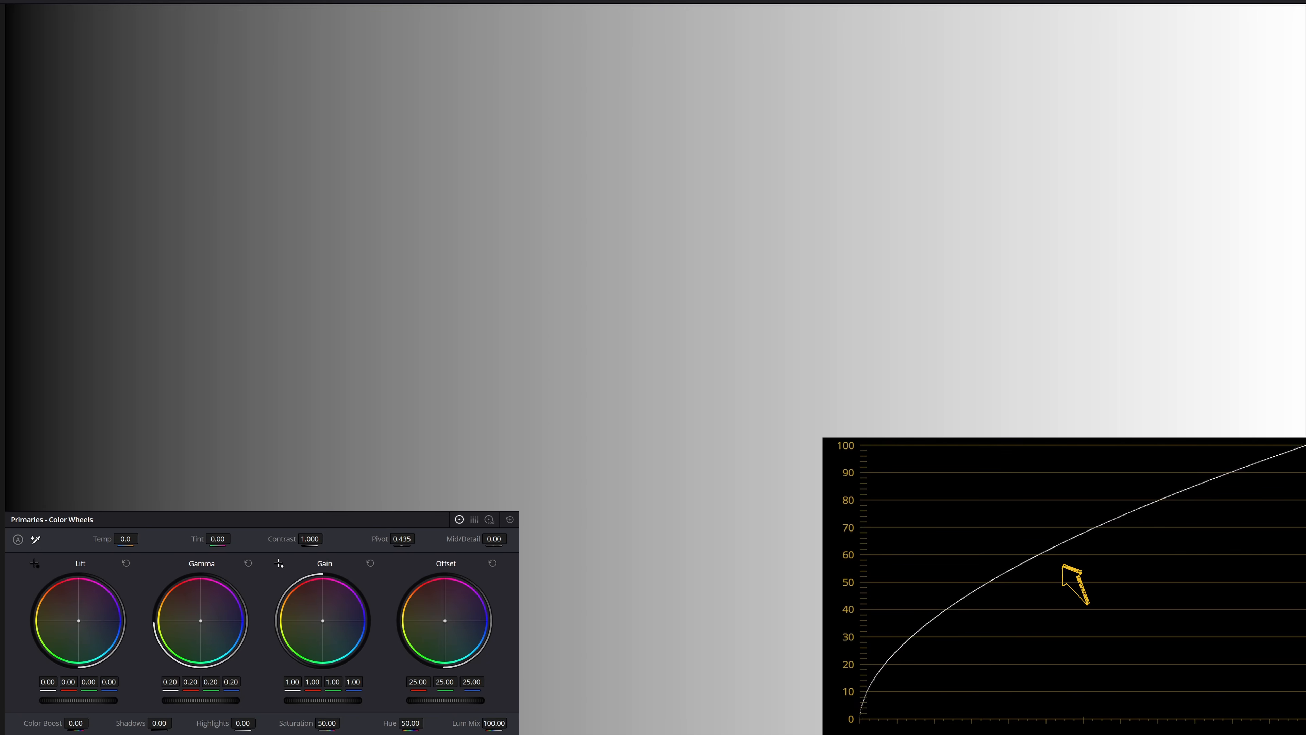
{"action": "left_click_drag", "start_coordinate": [201, 701], "coordinate": [135, 700]}
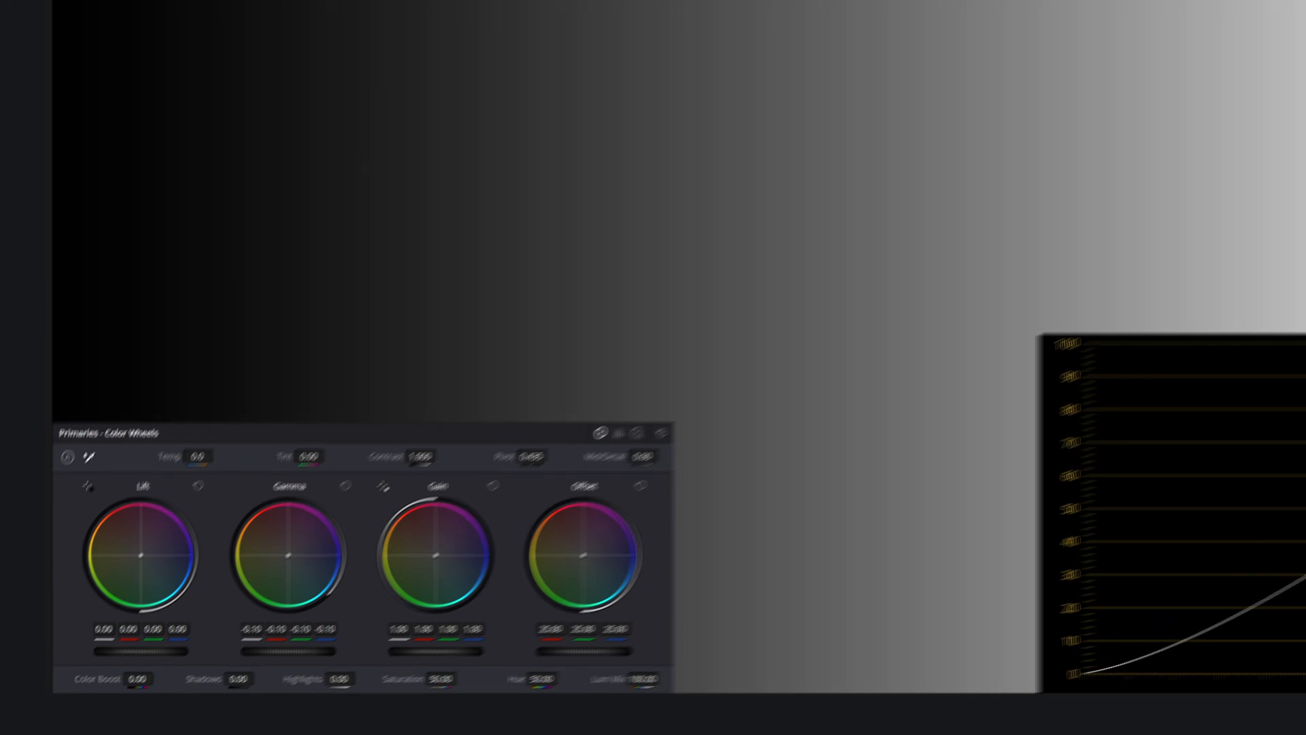
- Try a raised Lift, a lowered Gamma, Gain up and down, and a lower Offset on the gradient
{"action": "left_click_drag", "start_coordinate": [141, 651], "coordinate": [158, 651]}
{"action": "left_click_drag", "start_coordinate": [288, 651], "coordinate": [267, 651]}
{"action": "left_click_drag", "start_coordinate": [455, 651], "coordinate": [489, 651]}
{"action": "left_click_drag", "start_coordinate": [323, 700], "coordinate": [283, 701]}
{"action": "mouse_move", "coordinate": [201, 700]}
{"action": "left_mouse_down"}
{"action": "mouse_move", "coordinate": [213, 700]}
{"action": "mouse_move", "coordinate": [175, 700]}
{"action": "left_mouse_up"}
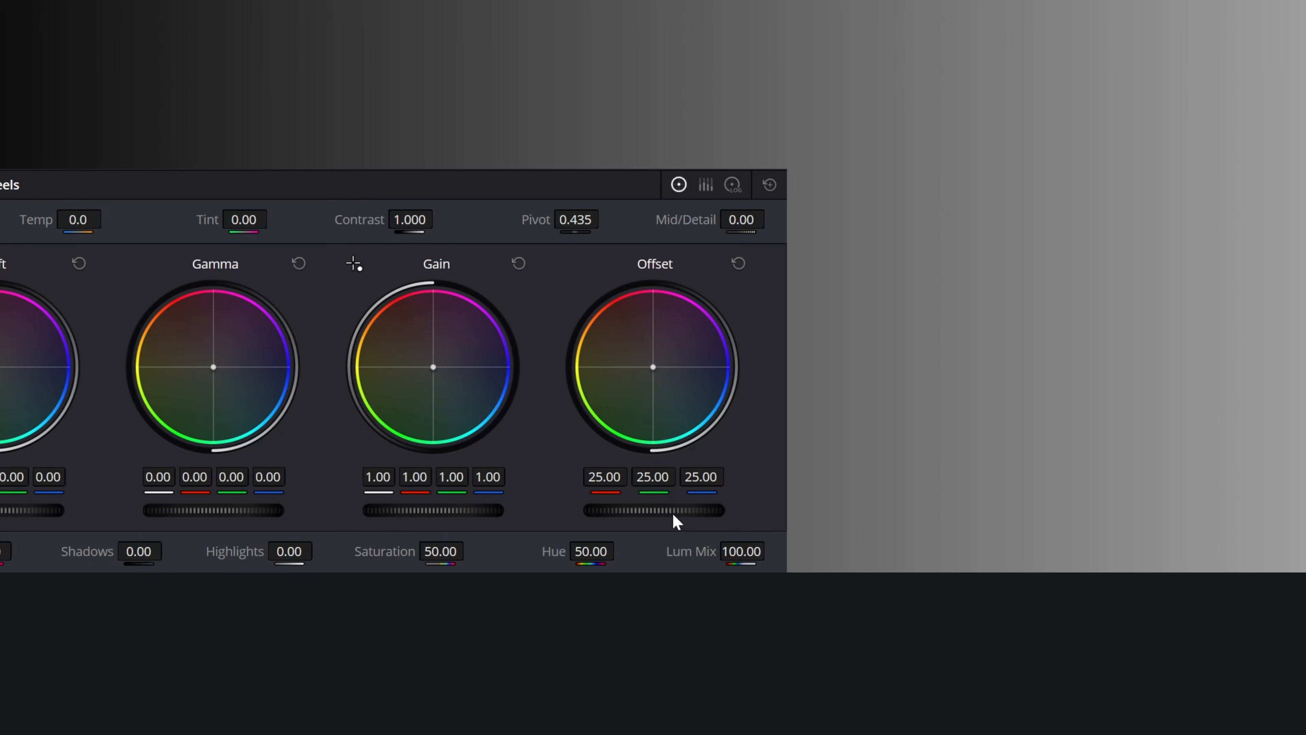
{"action": "left_click_drag", "start_coordinate": [673, 516], "coordinate": [661, 550]}
{"action": "left_click_drag", "start_coordinate": [462, 701], "coordinate": [411, 700]}
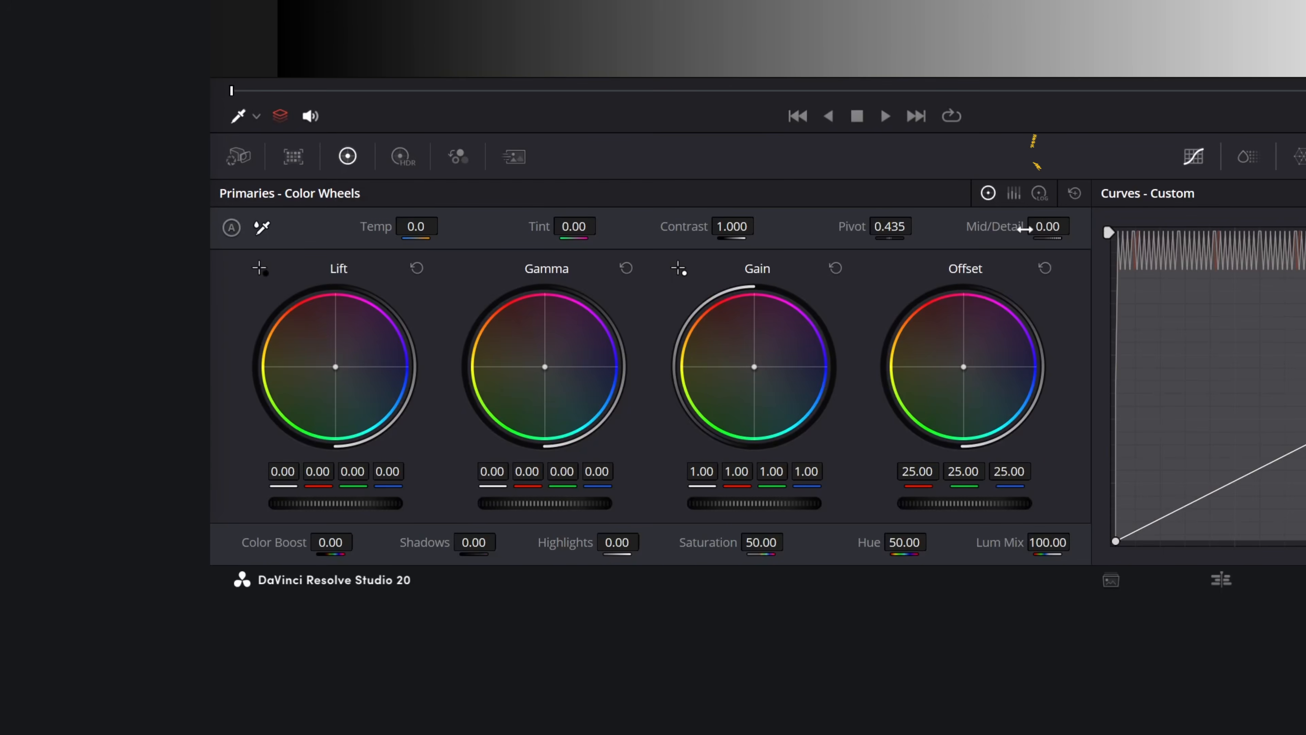
- Switch the primaries to Log Wheels and set Shadow to 0.60, Midtone to 0.65 and Highlights to 0.26 on the gradient
{"action": "left_click", "coordinate": [1039, 193]}
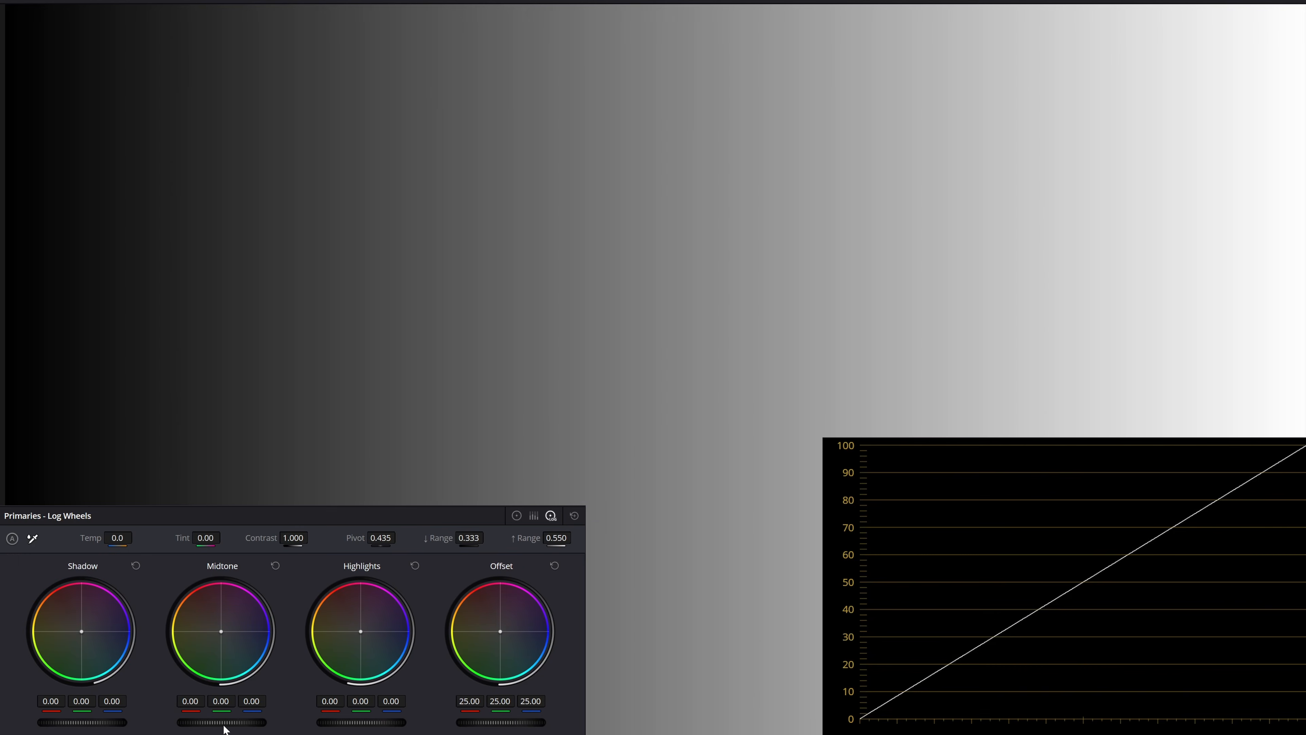
{"action": "left_click_drag", "start_coordinate": [222, 723], "coordinate": [283, 722]}
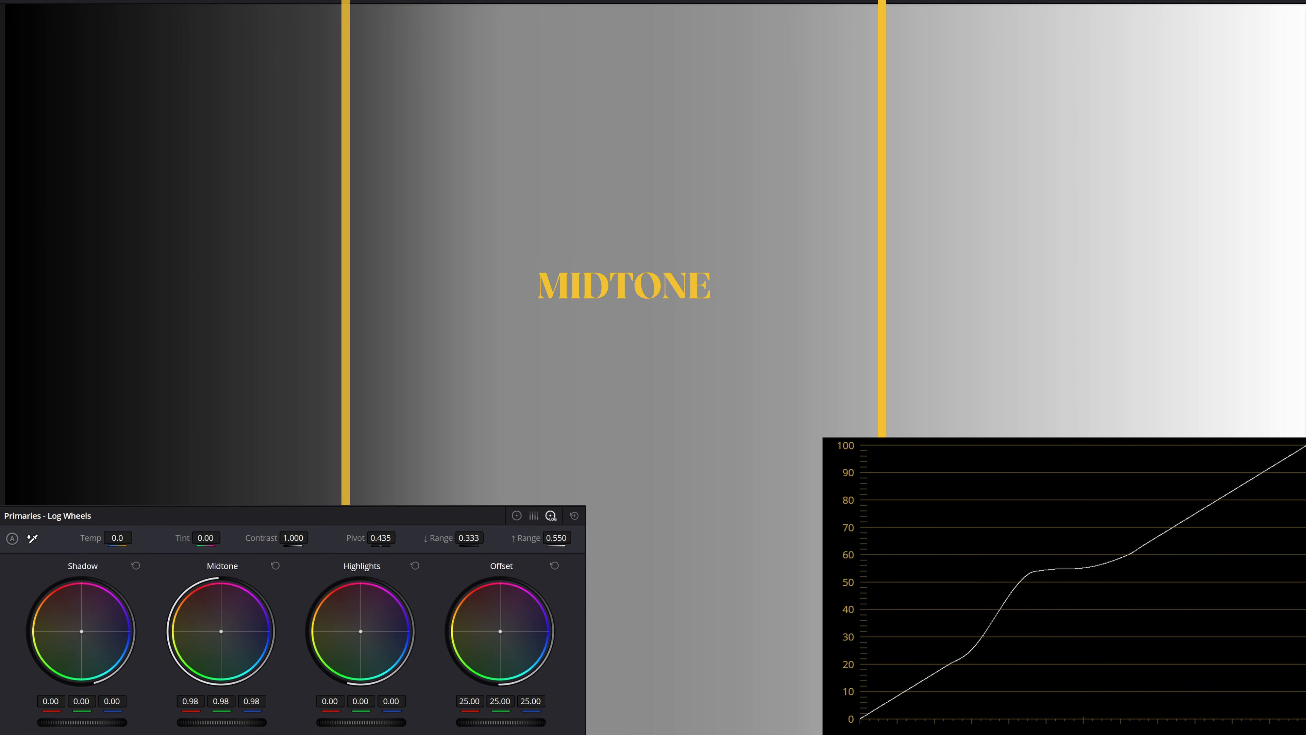
{"action": "left_click_drag", "start_coordinate": [221, 723], "coordinate": [192, 722]}
{"action": "mouse_move", "coordinate": [81, 722]}
{"action": "left_mouse_down"}
{"action": "mouse_move", "coordinate": [95, 722]}
{"action": "mouse_move", "coordinate": [46, 722]}
{"action": "mouse_move", "coordinate": [105, 723]}
{"action": "left_mouse_up"}
{"action": "mouse_move", "coordinate": [360, 722]}
{"action": "left_mouse_down"}
{"action": "mouse_move", "coordinate": [380, 722]}
{"action": "mouse_move", "coordinate": [336, 722]}
{"action": "mouse_move", "coordinate": [371, 722]}
{"action": "left_mouse_up"}
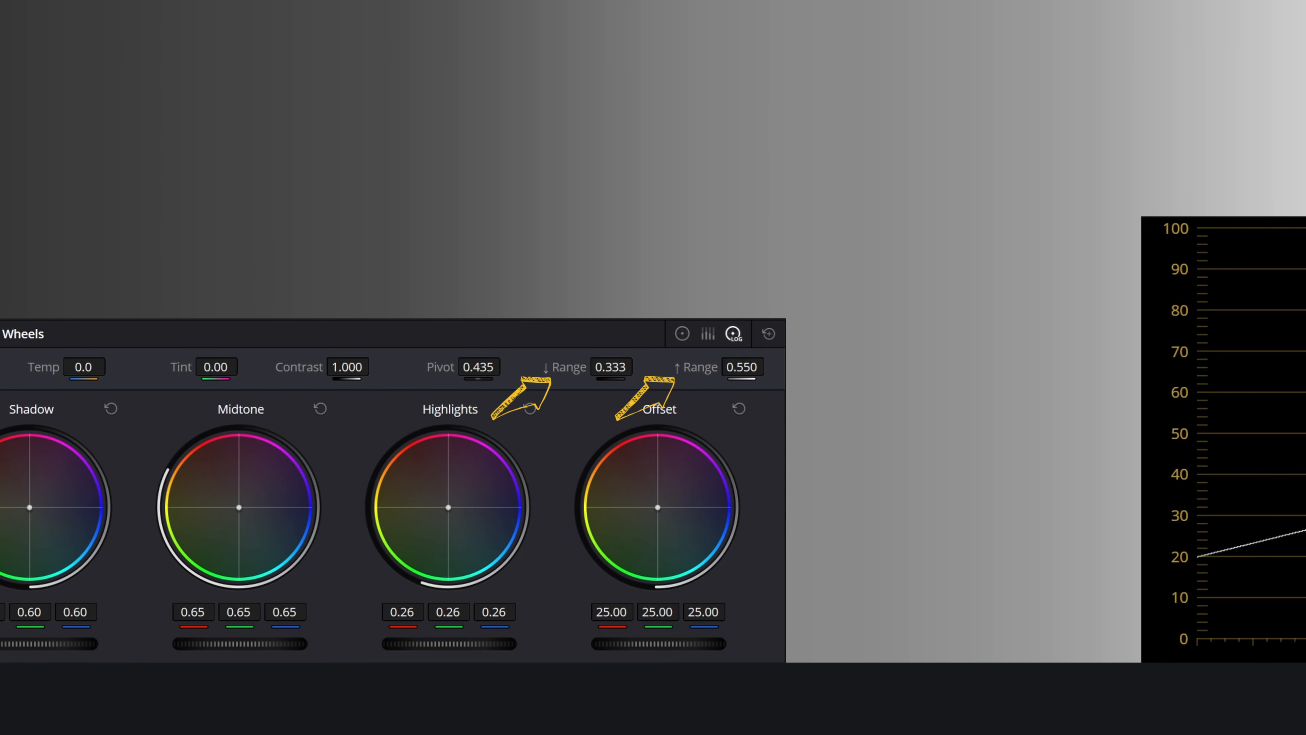
- Shift the low range down to 0.233 and back up on the gradient, and raise the high range on the hawk clip
{"action": "left_click_drag", "start_coordinate": [619, 367], "coordinate": [537, 366]}
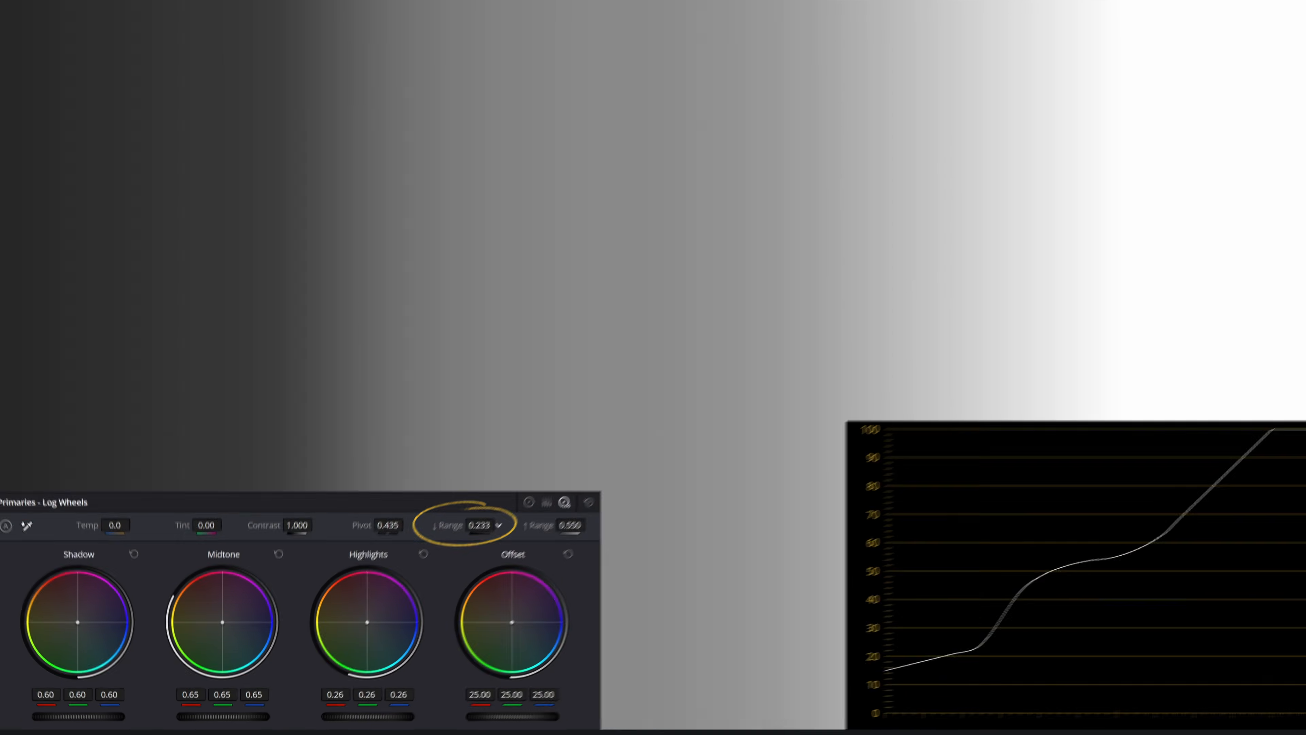
{"action": "left_click_drag", "start_coordinate": [469, 537], "coordinate": [642, 537]}
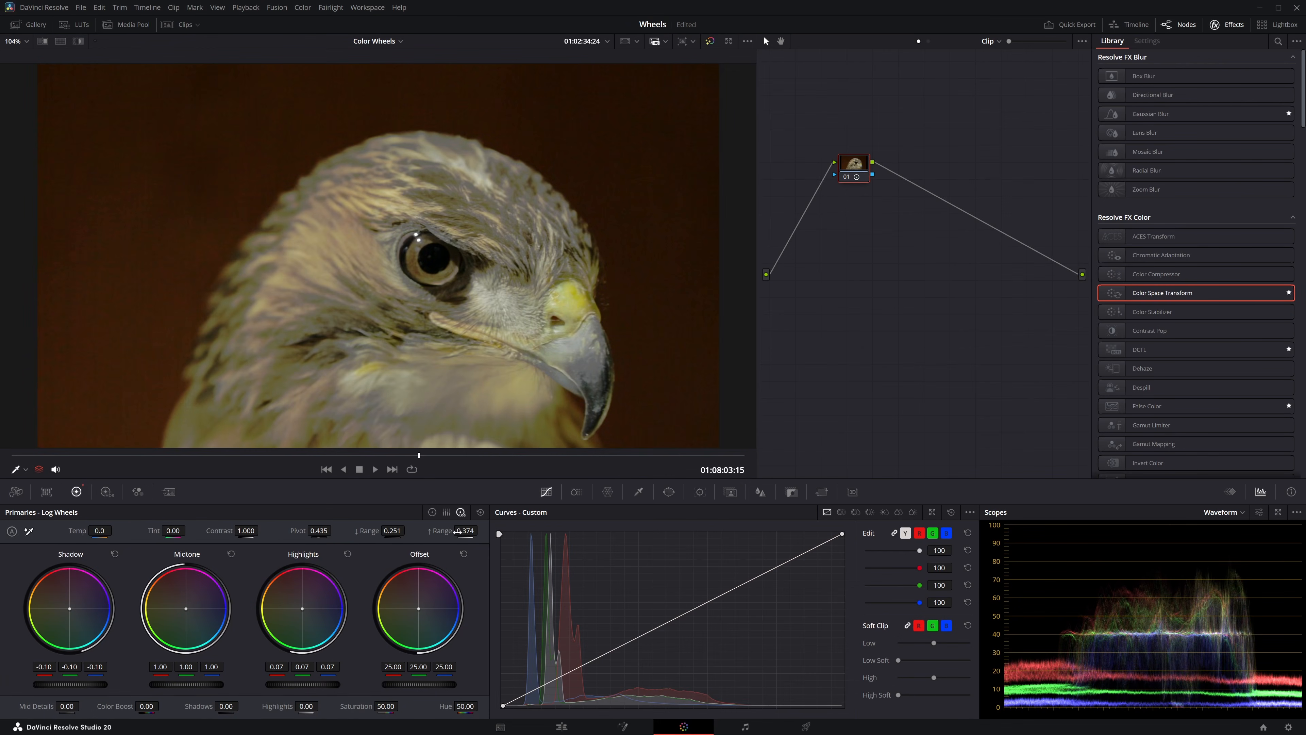
{"action": "left_click_drag", "start_coordinate": [457, 531], "coordinate": [481, 531]}
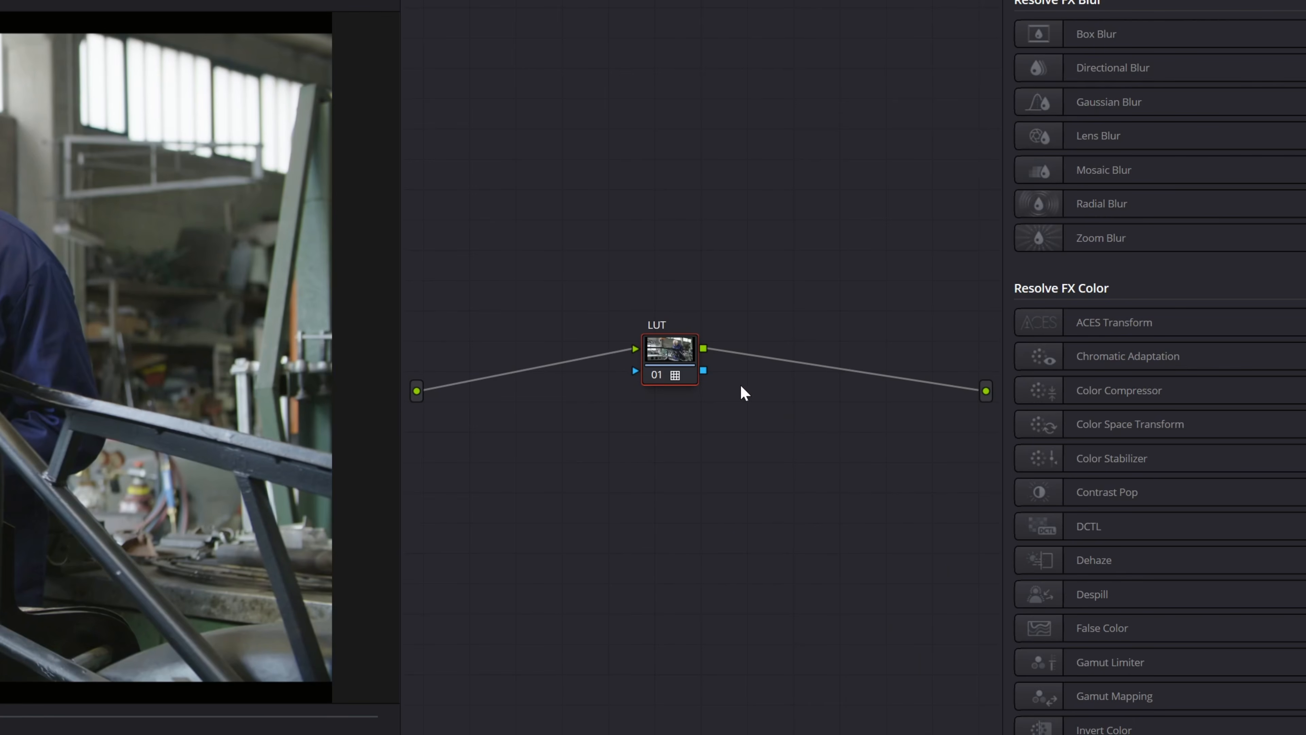
- Add a serial node before the LUT node on the workshop clip and label it EXPOSURE
{"action": "key", "text": "shift+s"}
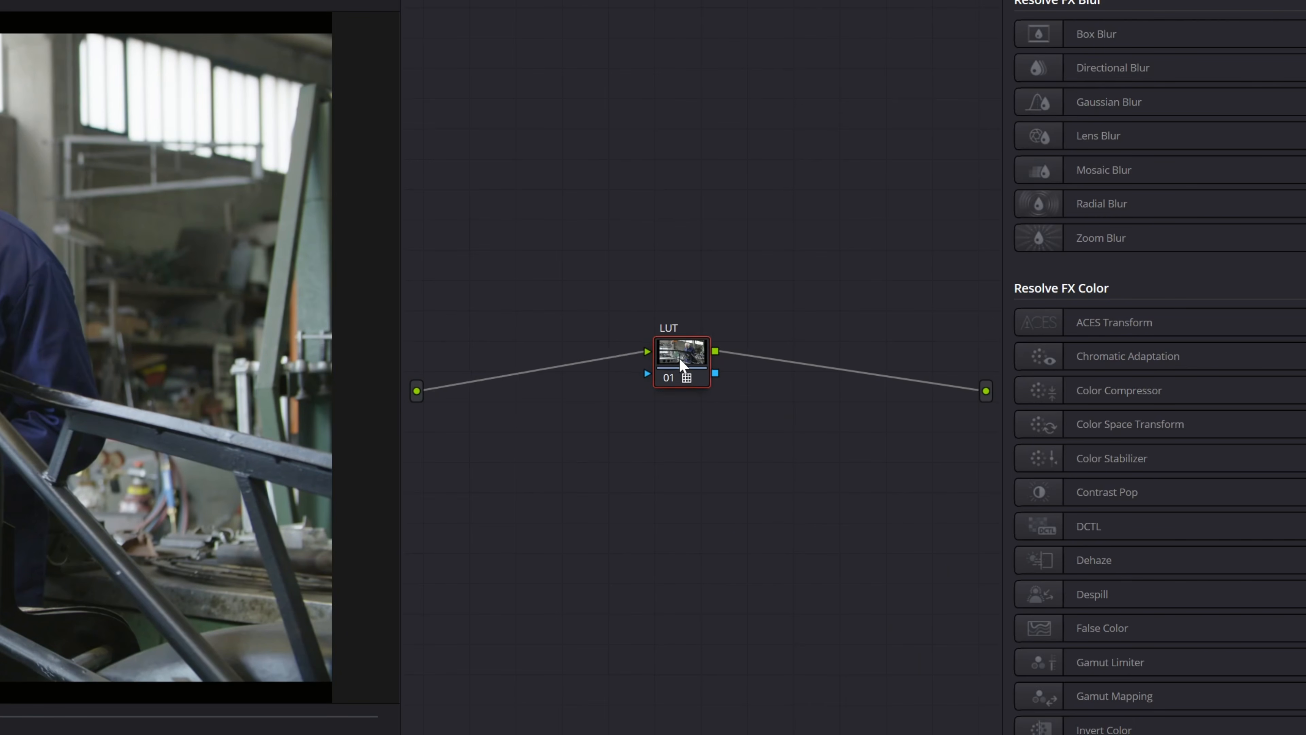
{"action": "right_click", "coordinate": [575, 359]}
{"action": "left_click", "coordinate": [650, 387]}
{"action": "type", "text": "EXPOSURE"}
{"action": "key", "text": "Return"}
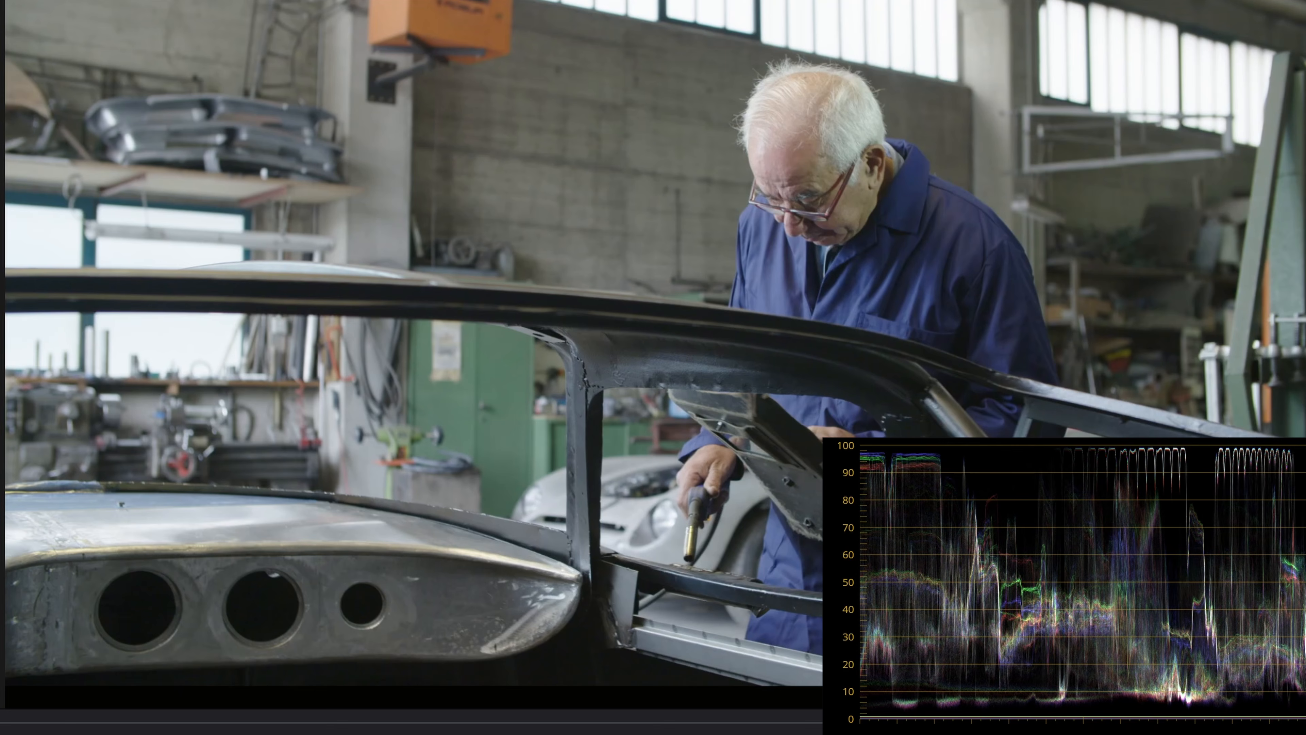
- Darken the workshop shot with a master Gamma of -0.10 and raise Lift slightly on the EXPOSURE node
{"action": "left_click_drag", "start_coordinate": [301, 719], "coordinate": [249, 719]}
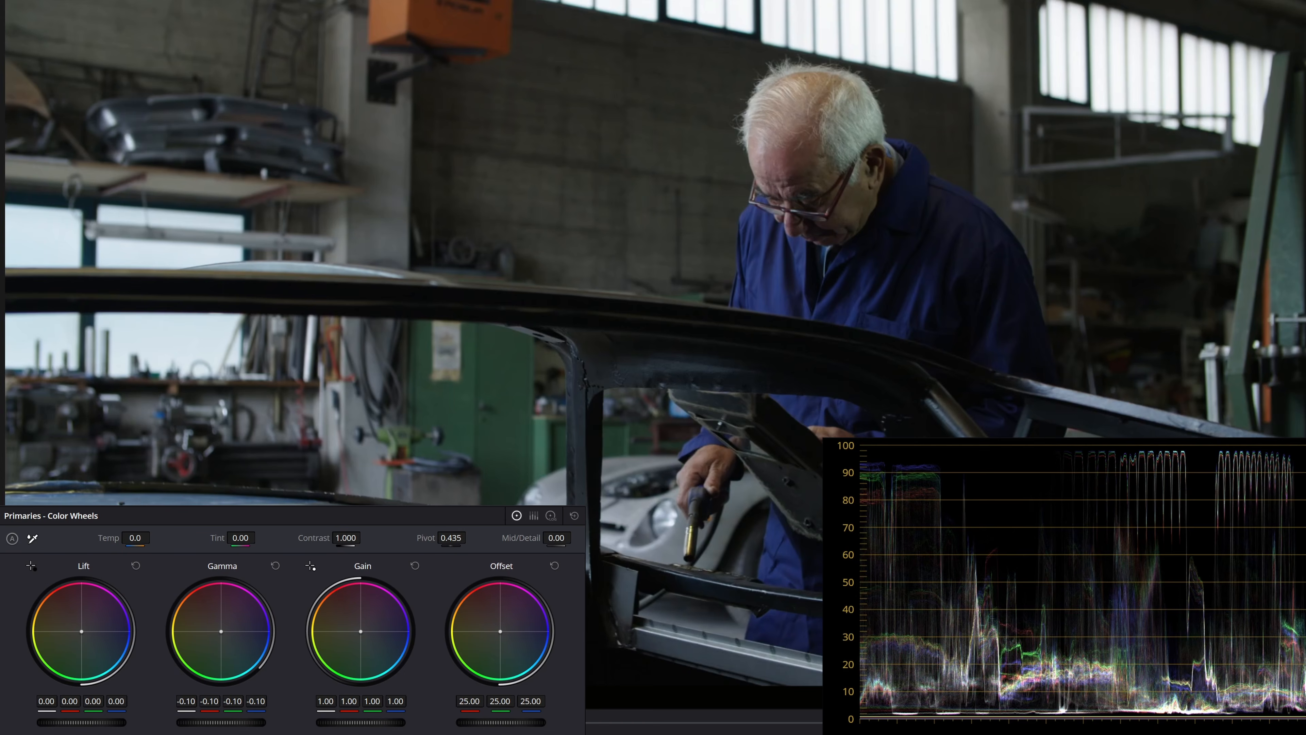
{"action": "left_click_drag", "start_coordinate": [81, 721], "coordinate": [102, 721]}
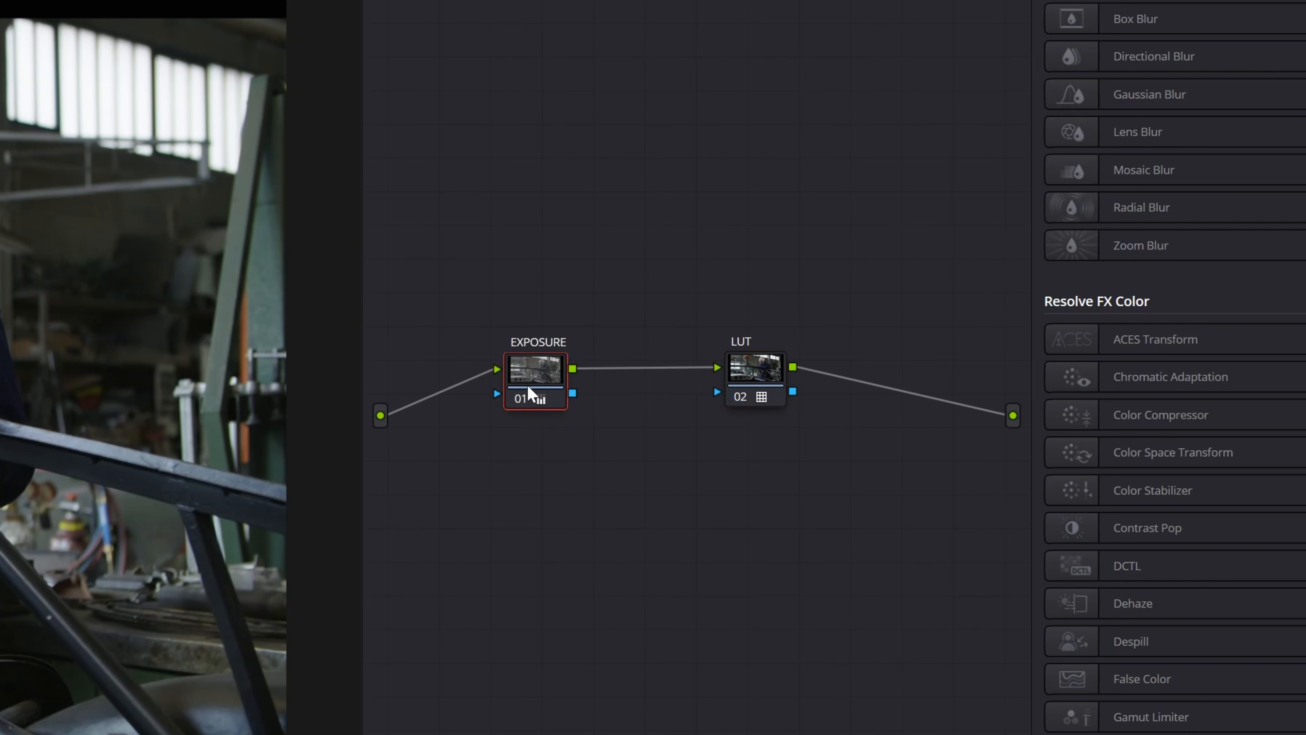
- Add a serial node between EXPOSURE and LUT and label it LOG EX
{"action": "key", "text": "alt+s"}
{"action": "right_click", "coordinate": [645, 376]}
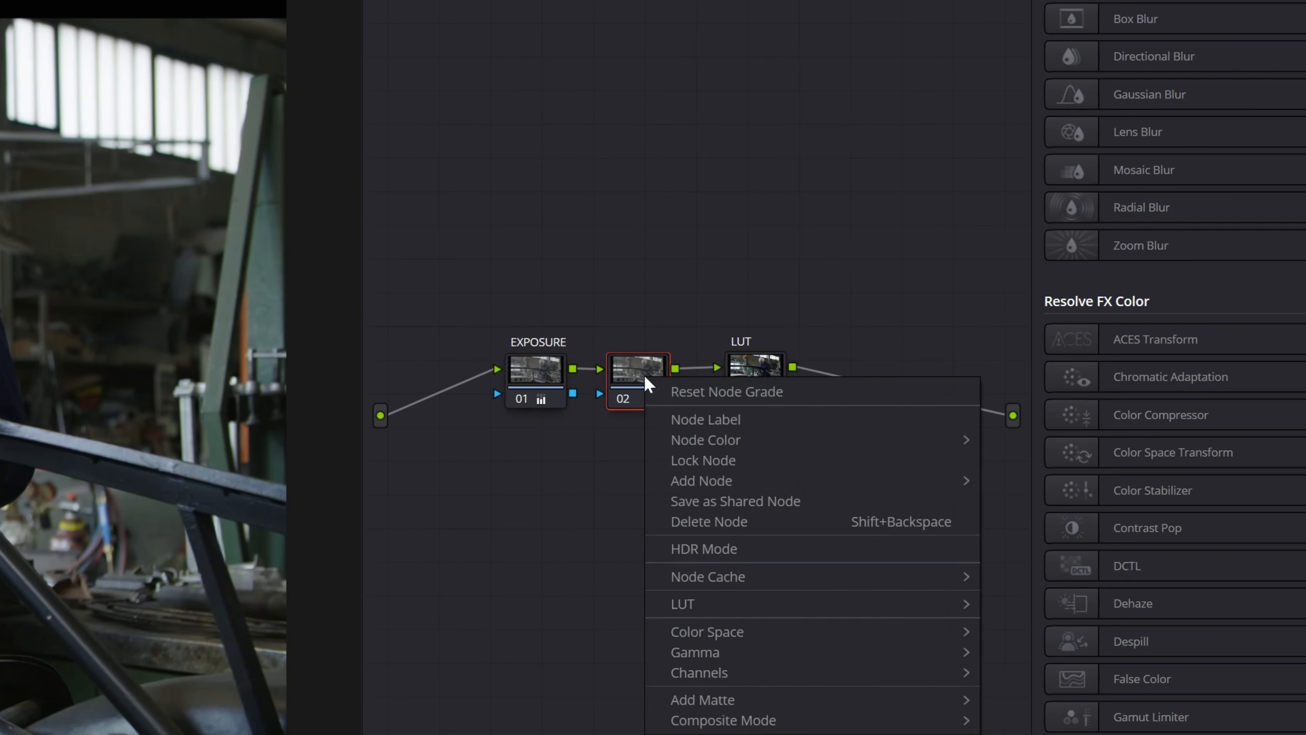
{"action": "left_click", "coordinate": [693, 418]}
{"action": "type", "text": "LOG EX"}
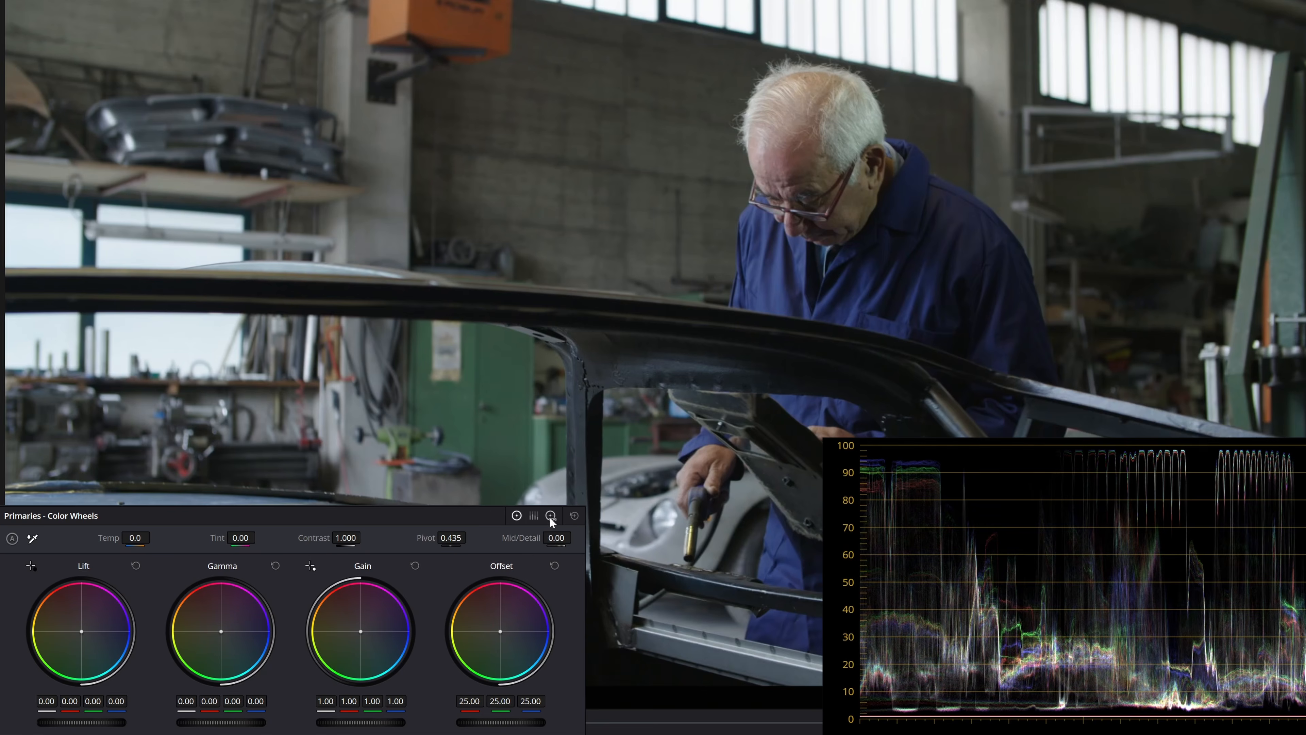
- Switch the new node to Log Wheels, lower Highlights to -0.70 and raise Midtone slightly
{"action": "left_click", "coordinate": [550, 516]}
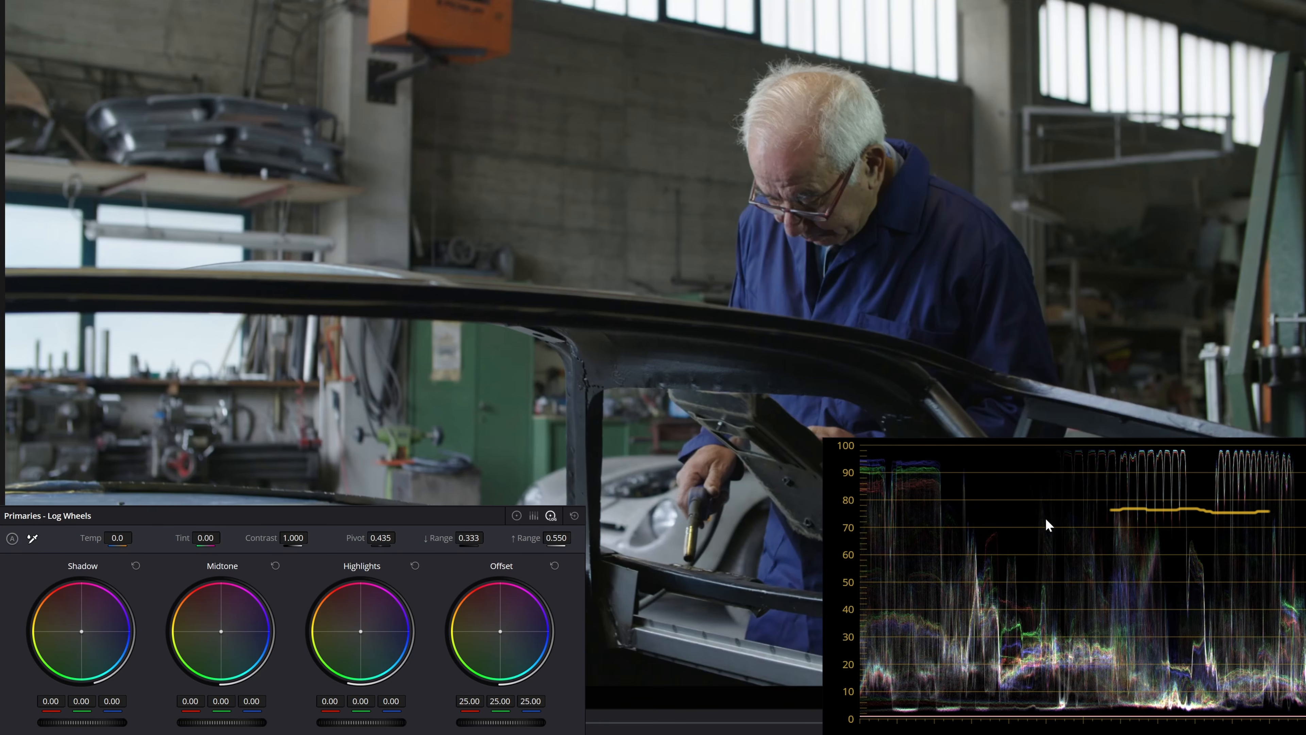
{"action": "left_click_drag", "start_coordinate": [380, 723], "coordinate": [298, 724]}
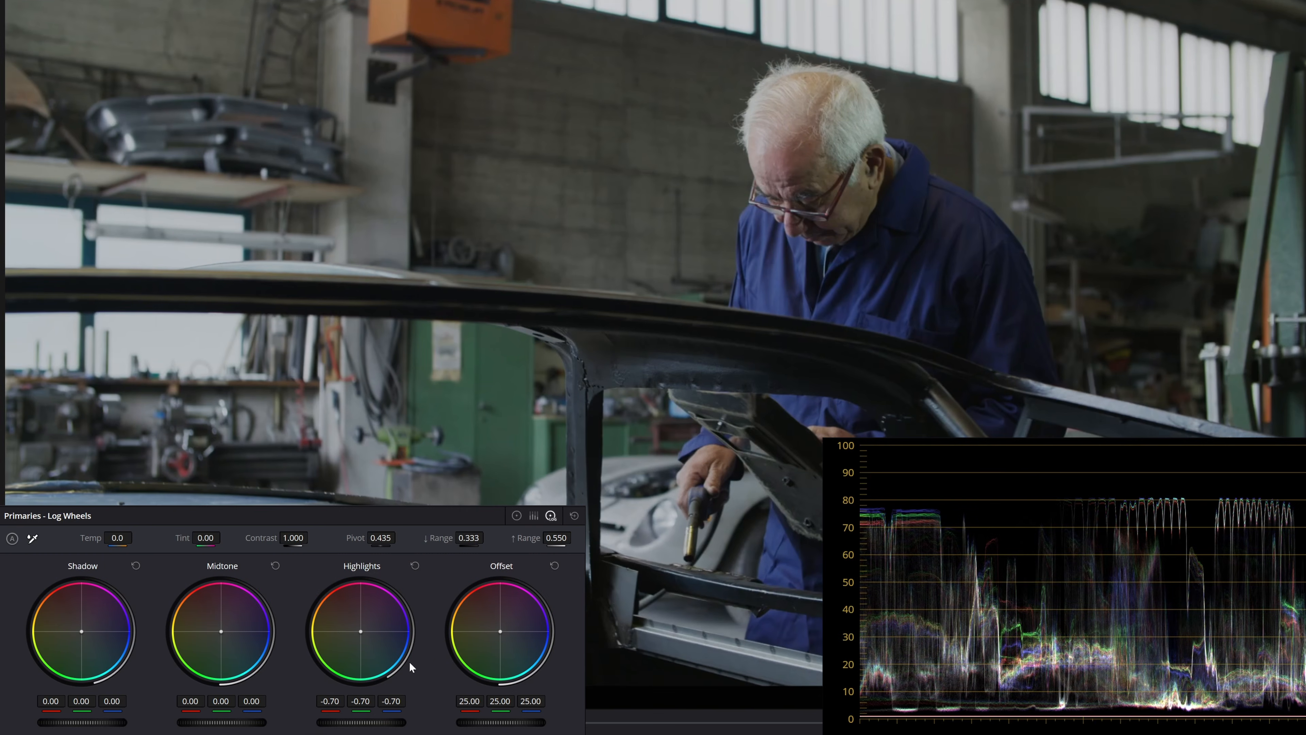
{"action": "left_click_drag", "start_coordinate": [215, 725], "coordinate": [236, 725]}
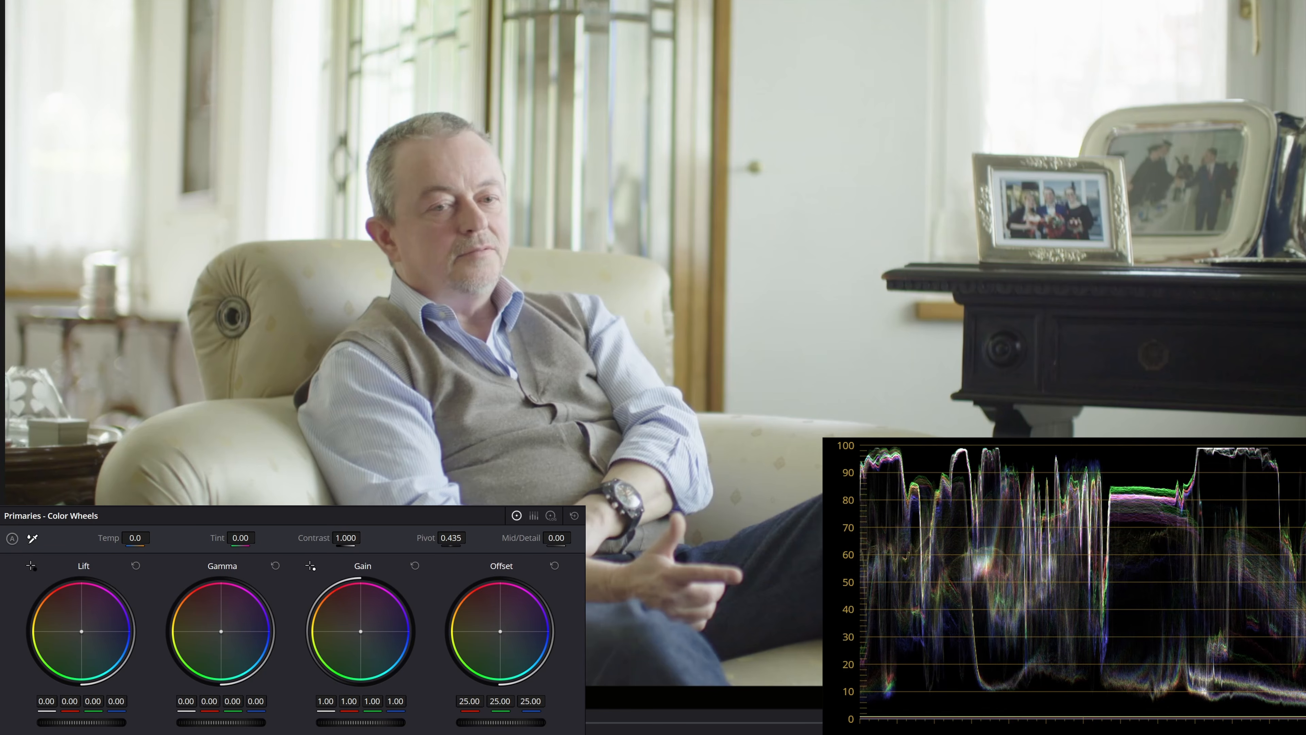
- Set the interview shot's Offset to 12.75 and its master Gamma to 0.05
{"action": "left_click_drag", "start_coordinate": [500, 722], "coordinate": [456, 722]}
{"action": "left_click_drag", "start_coordinate": [221, 723], "coordinate": [235, 723]}
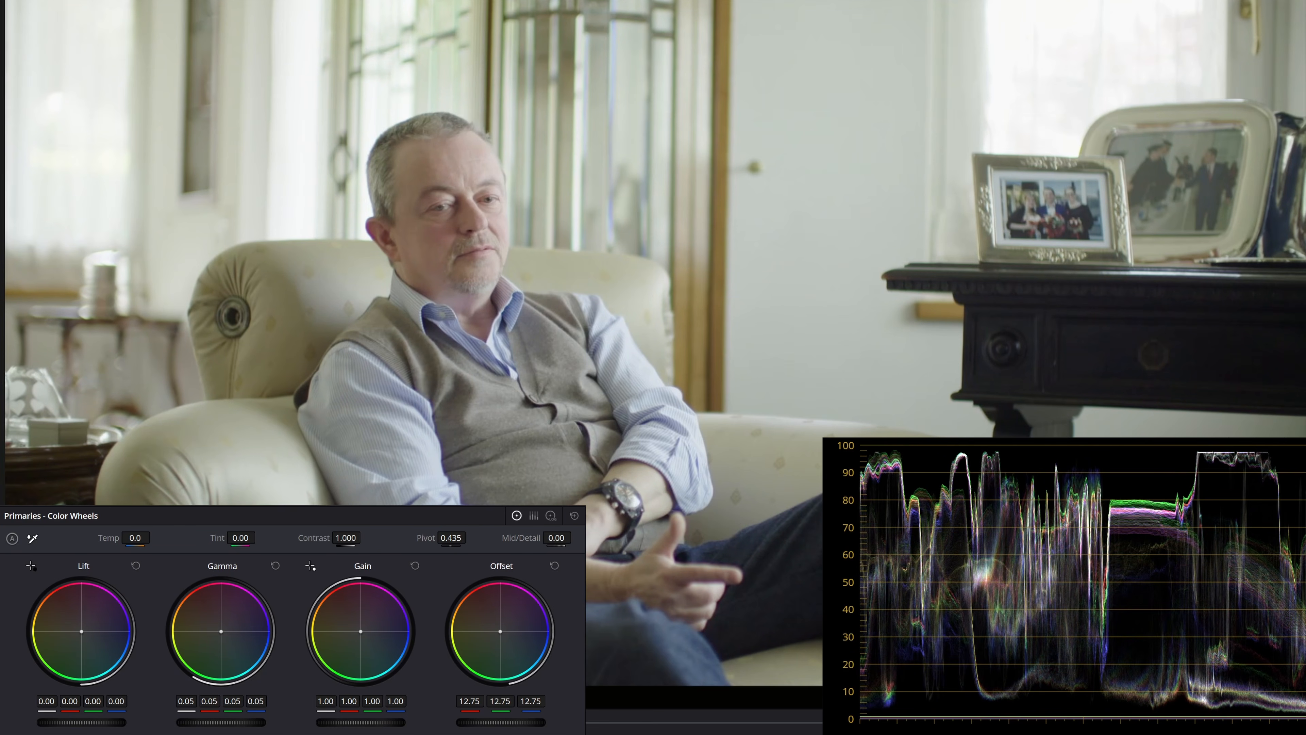
- Add a serial node to the interview shot and use Log Wheels to set Highlights to -0.44 and Shadow to -0.11
{"action": "key", "text": "alt+s"}
{"action": "left_click", "coordinate": [551, 515]}
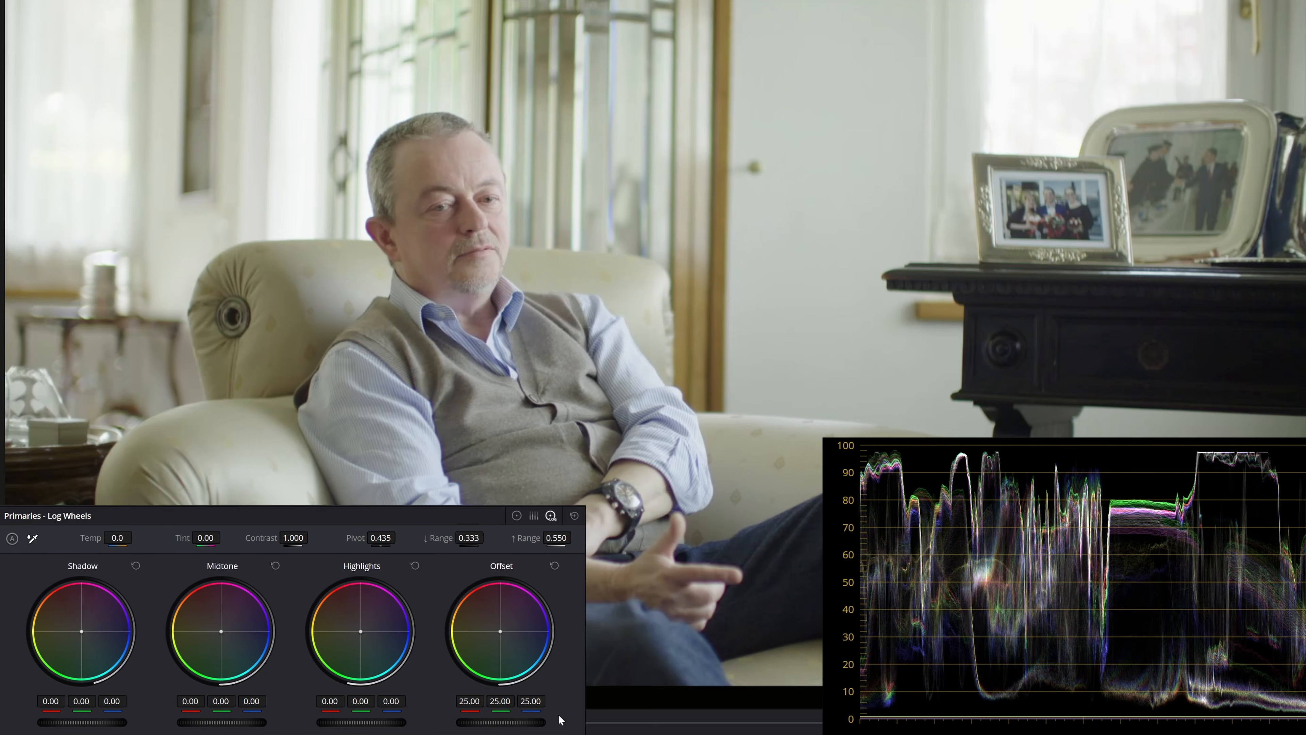
{"action": "left_click_drag", "start_coordinate": [361, 722], "coordinate": [315, 723]}
{"action": "left_click_drag", "start_coordinate": [112, 723], "coordinate": [102, 723]}
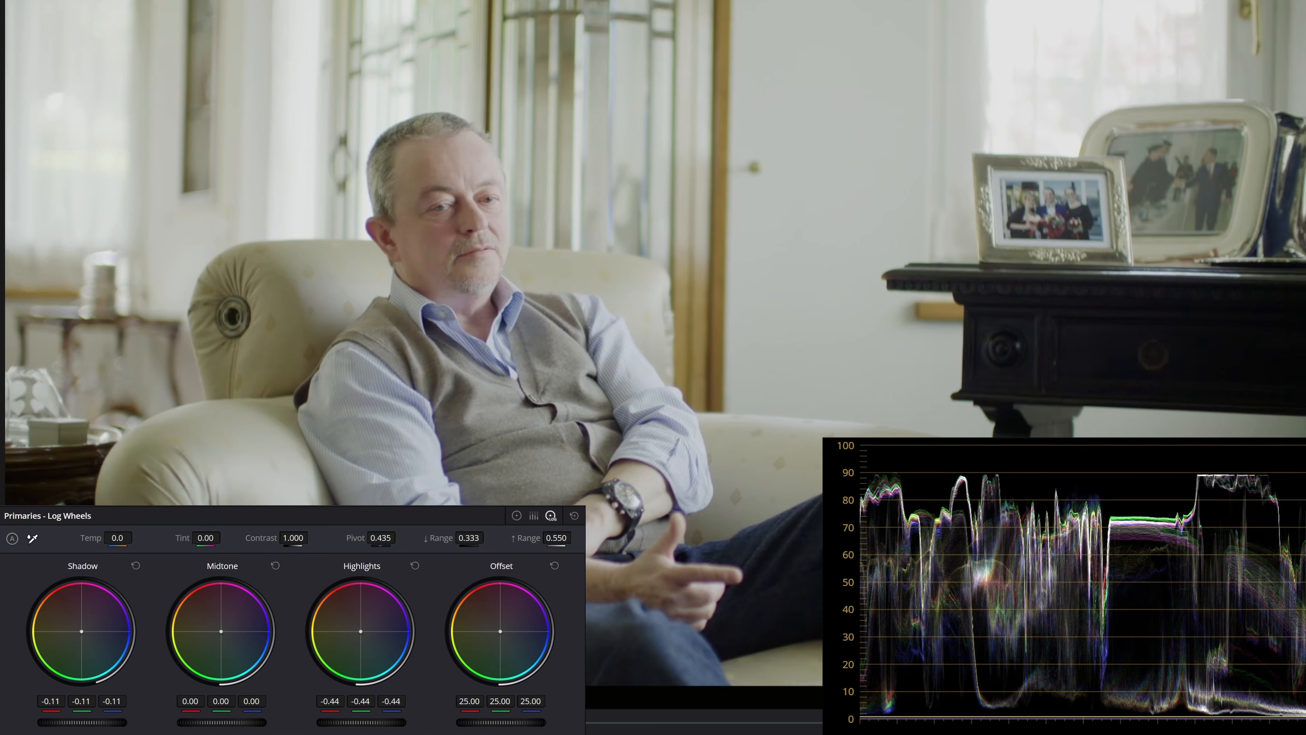
- Reduce the log low range, and set the contrast pivot to 0.214 in the exposure node's primaries
{"action": "left_click_drag", "start_coordinate": [468, 538], "coordinate": [437, 538]}
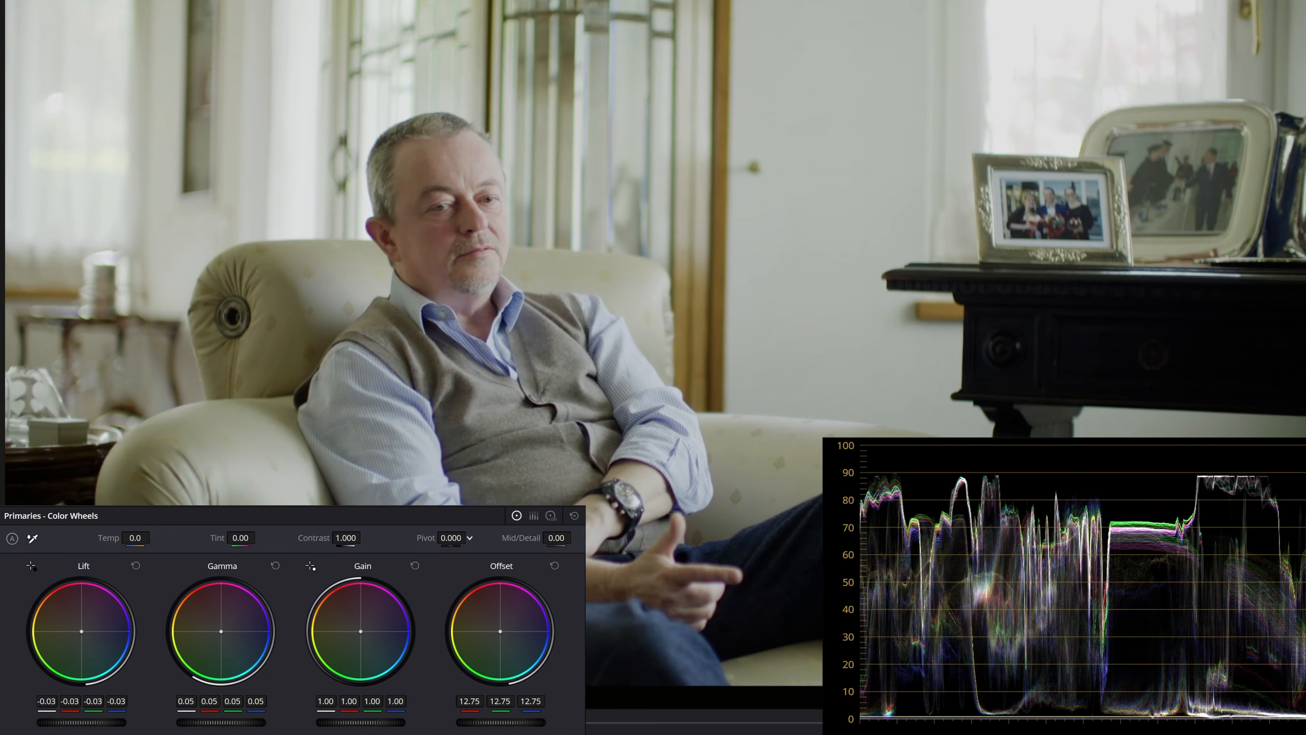
{"action": "left_click_drag", "start_coordinate": [448, 538], "coordinate": [453, 540]}
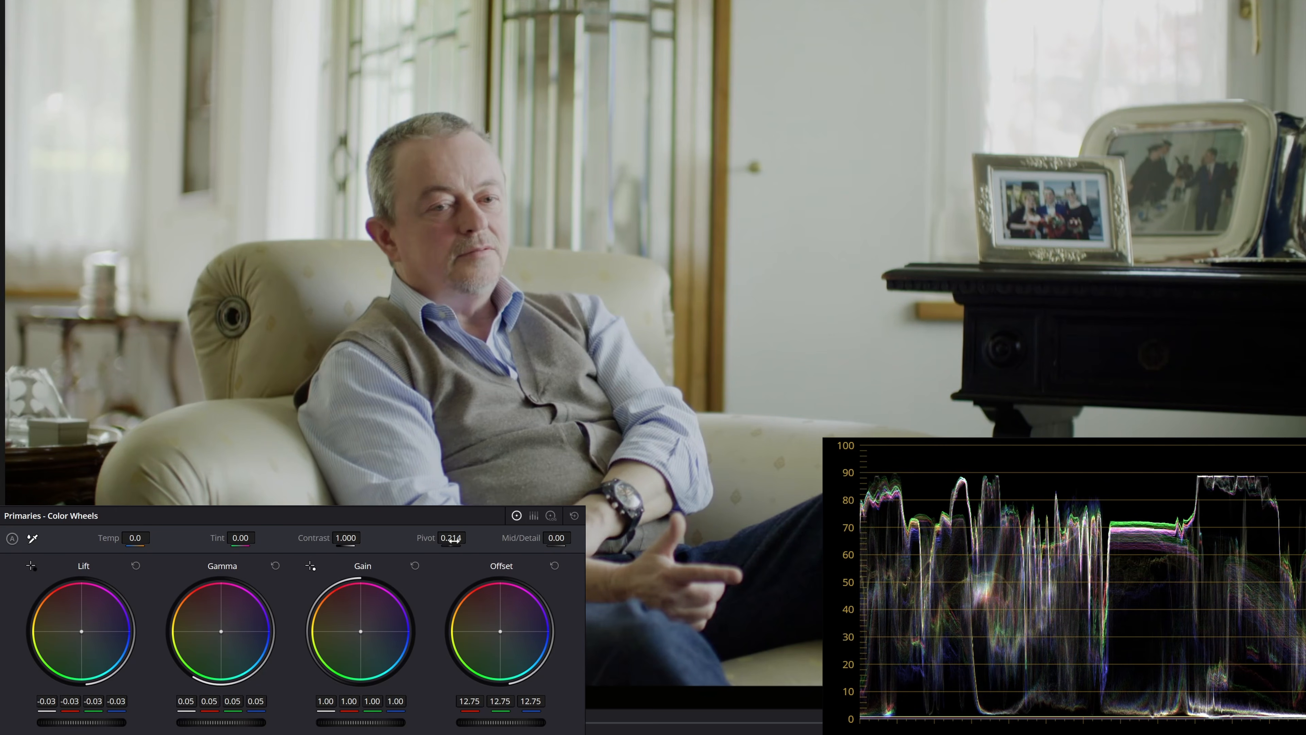
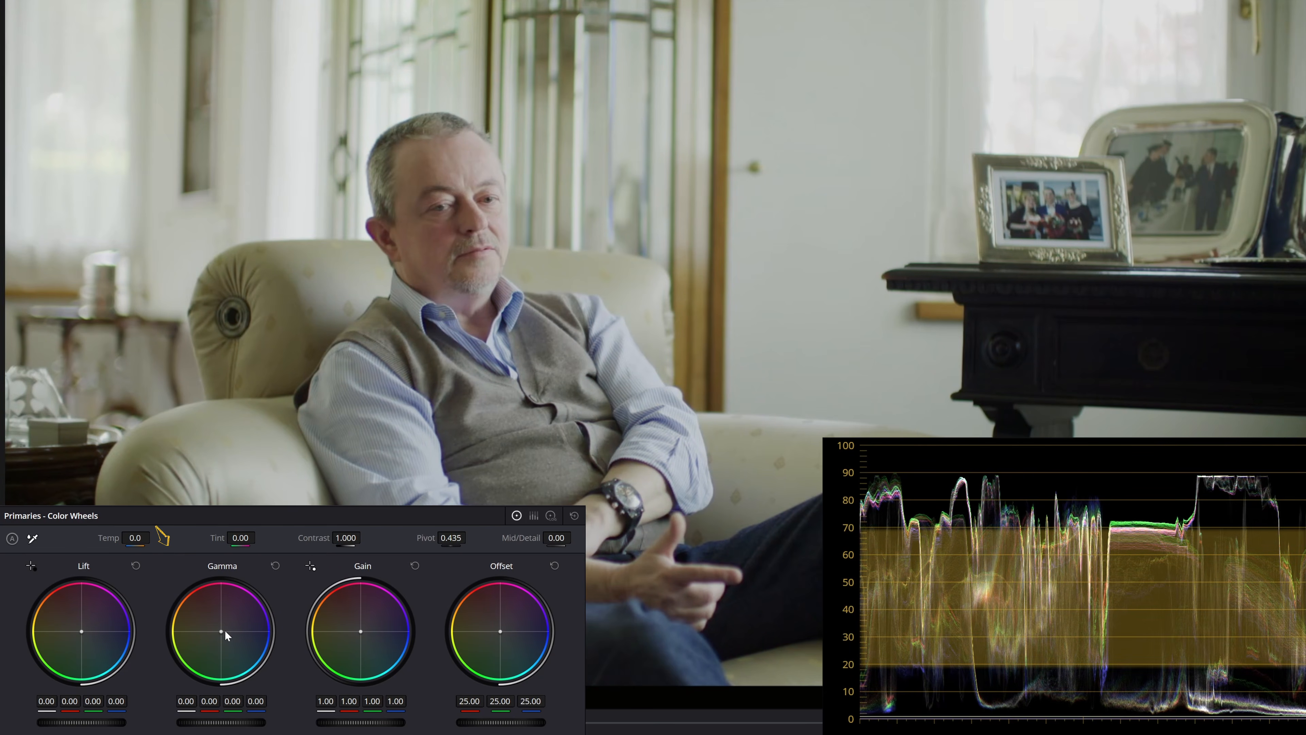
- Push the Offset colour balance toward green (20.68, 26.73, 15.03) and inspect the bright window and dark trousers up close
{"action": "left_click_drag", "start_coordinate": [223, 629], "coordinate": [221, 631]}
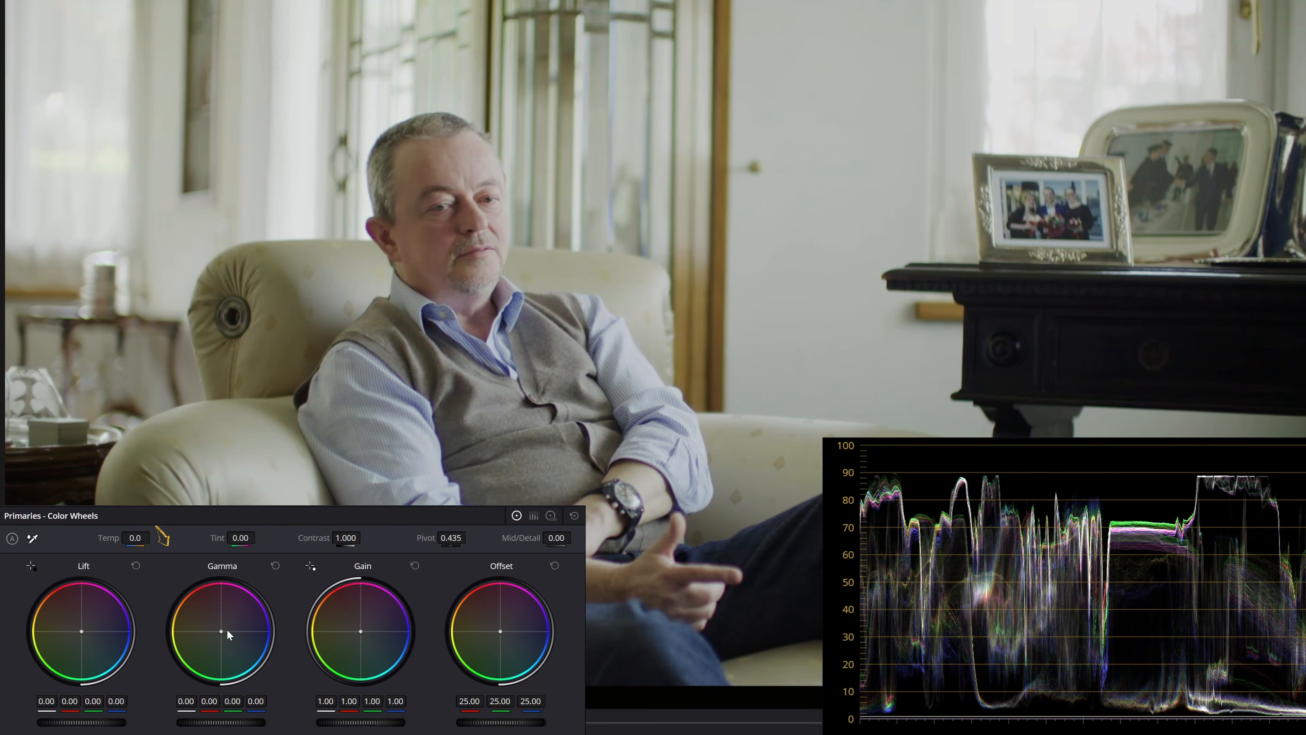
{"action": "left_click_drag", "start_coordinate": [501, 635], "coordinate": [493, 635]}
{"action": "scroll", "coordinate": [1151, 64], "scroll_direction": "up", "scroll_amount": 4}
{"action": "scroll", "coordinate": [1069, 109], "scroll_direction": "up", "scroll_amount": 1}
{"action": "left_click_drag", "start_coordinate": [1069, 110], "coordinate": [1011, 283]}
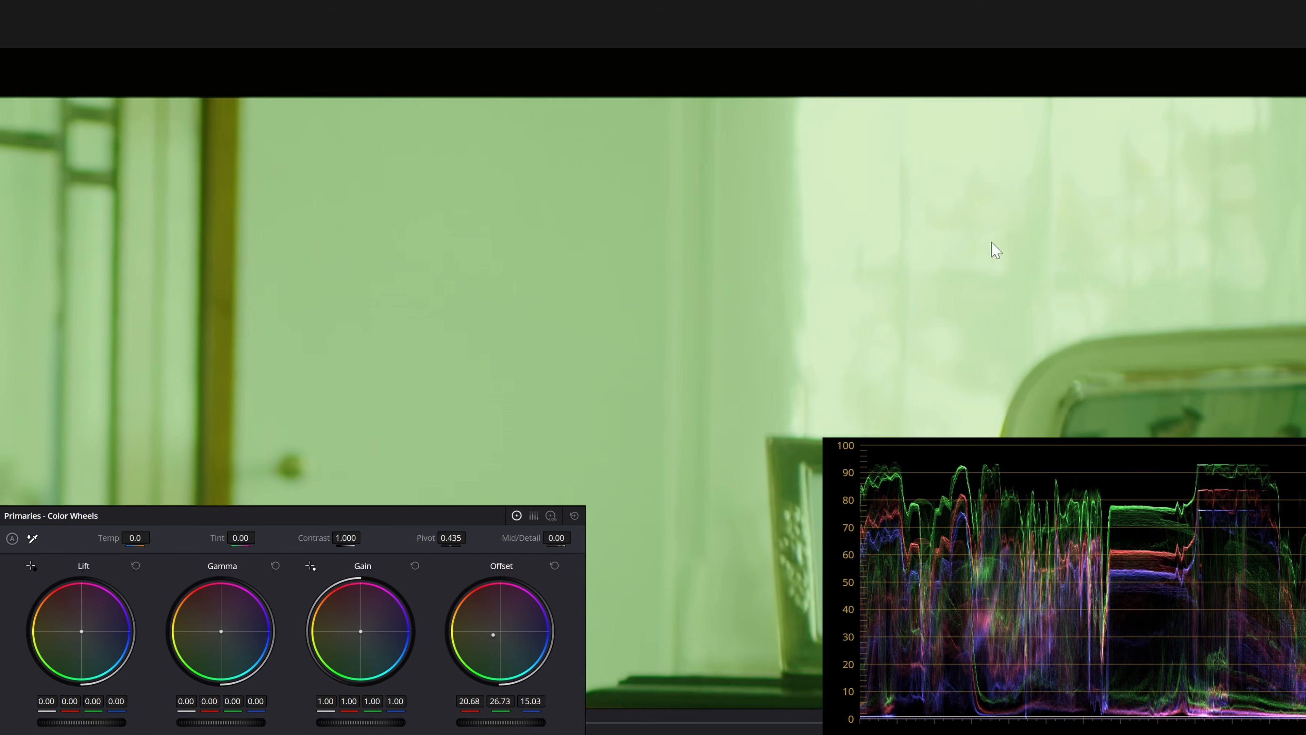
{"action": "left_click_drag", "start_coordinate": [631, 482], "coordinate": [888, 3]}
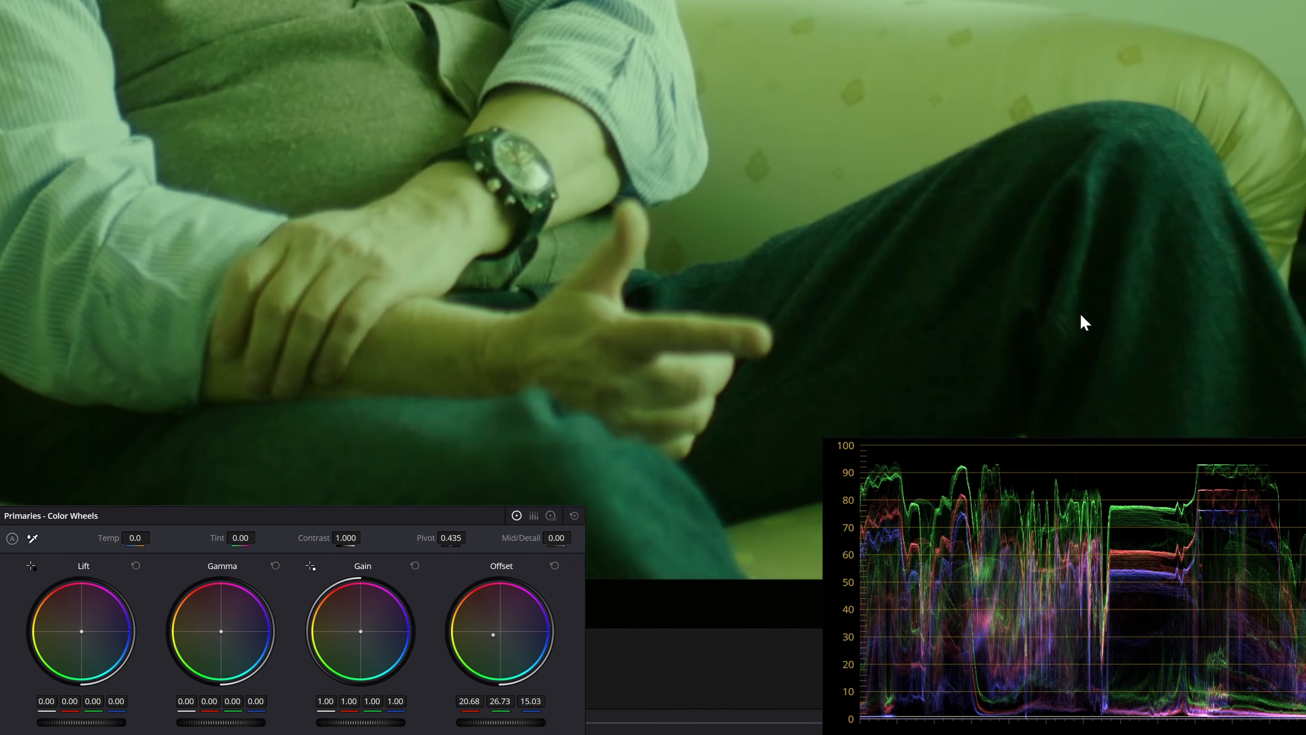
{"action": "left_click_drag", "start_coordinate": [1200, 553], "coordinate": [961, 370]}
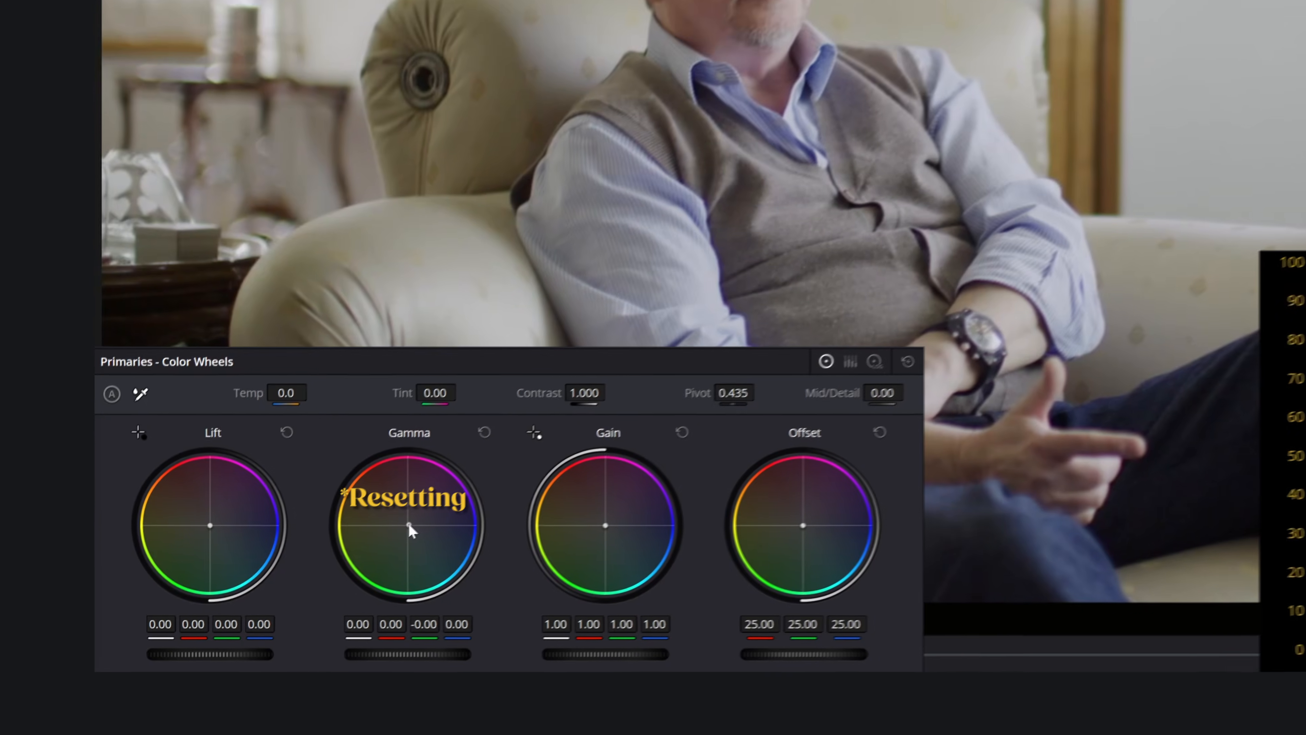
- Reset the Gamma colour balance, and nudge Gamma toward orange-red and Gain slightly toward cyan to tint the interview shot
{"action": "double_click", "coordinate": [222, 631]}
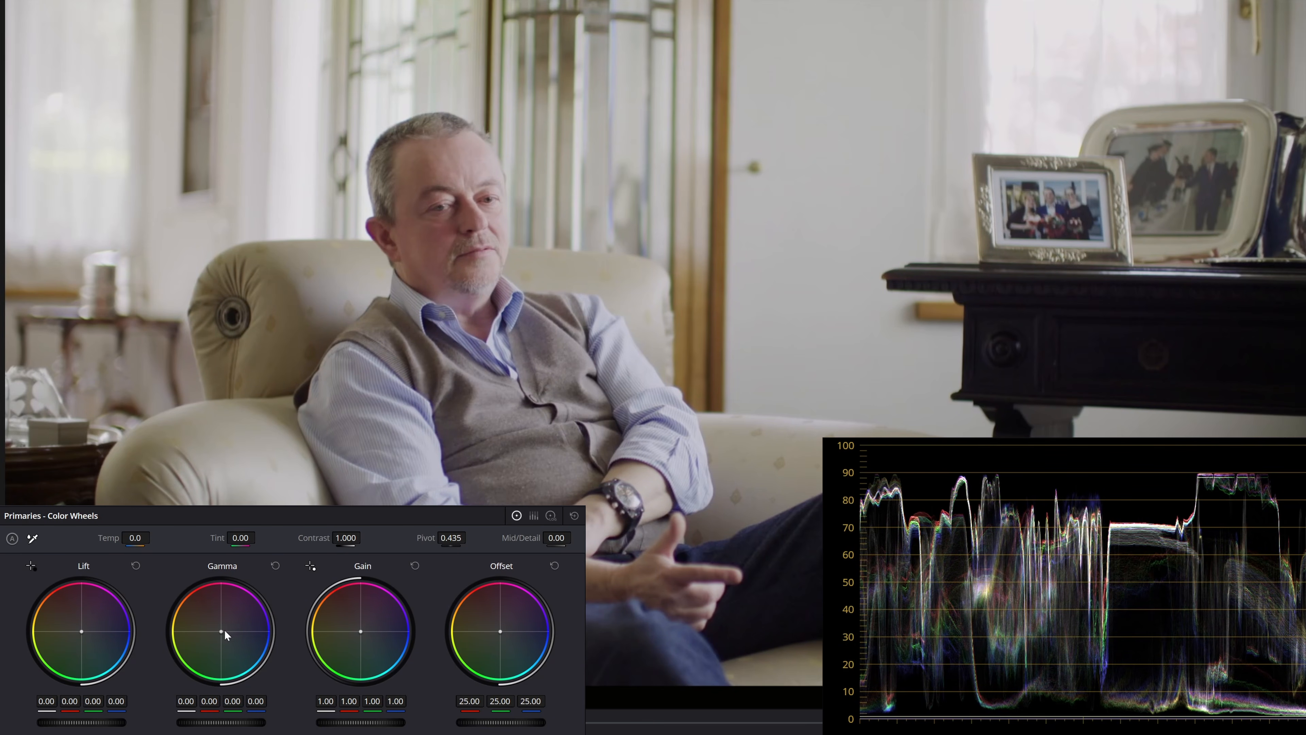
{"action": "left_click_drag", "start_coordinate": [221, 631], "coordinate": [220, 630]}
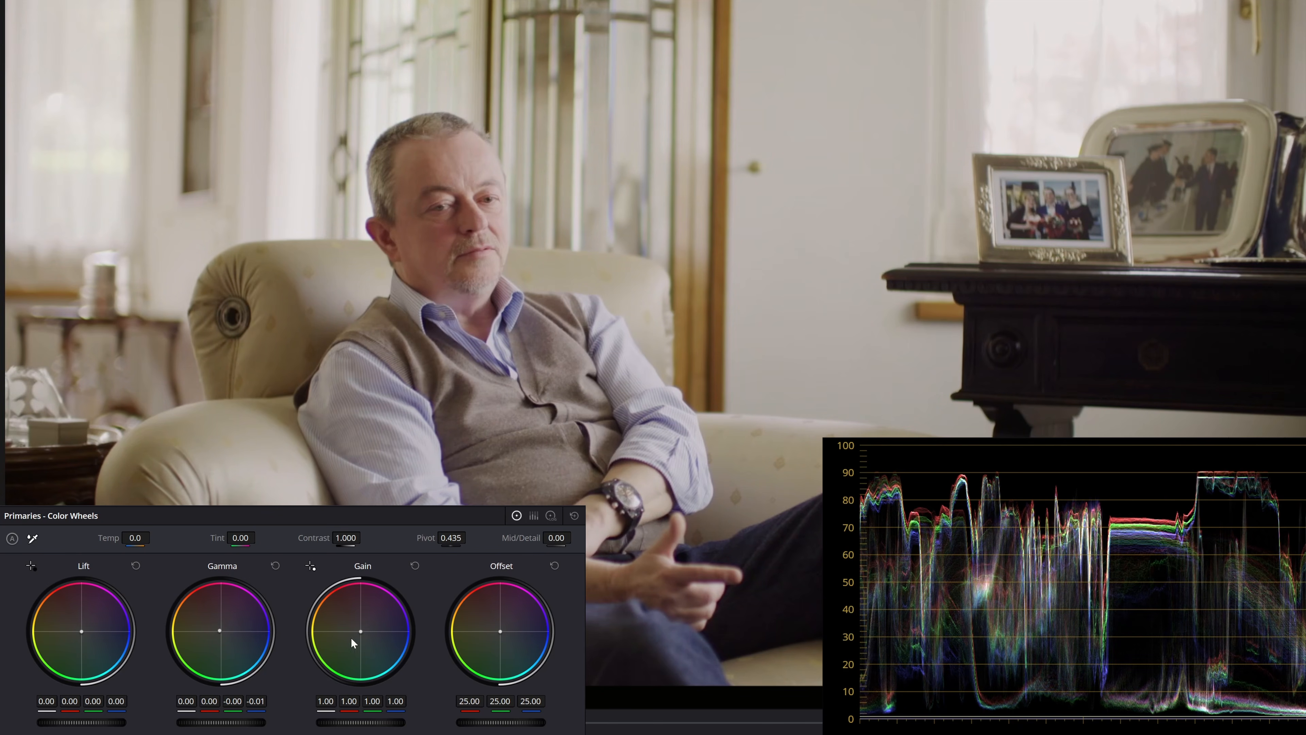
{"action": "left_click_drag", "start_coordinate": [359, 632], "coordinate": [361, 637]}
{"action": "left_click_drag", "start_coordinate": [223, 631], "coordinate": [222, 628]}
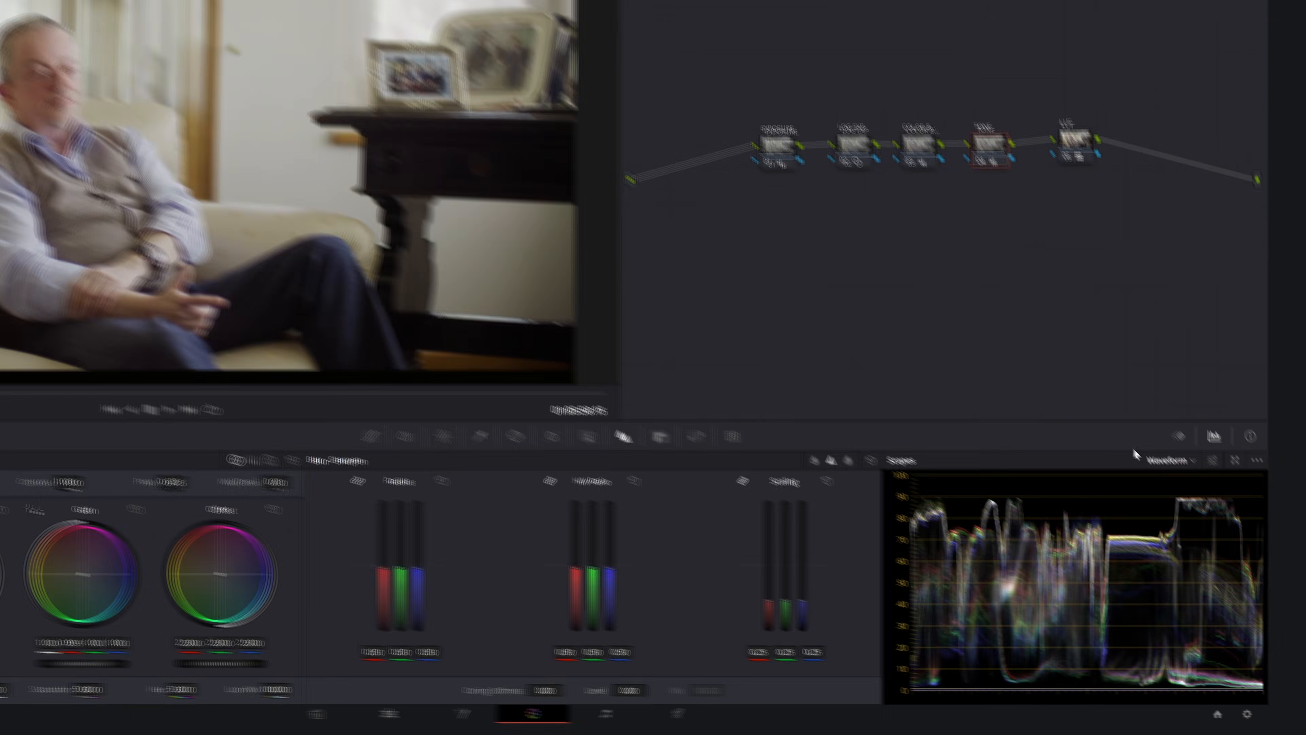
- Switch the scope to Vectorscope and enable its skin tone indicator
{"action": "left_click", "coordinate": [1234, 513]}
{"action": "left_click", "coordinate": [1012, 346]}
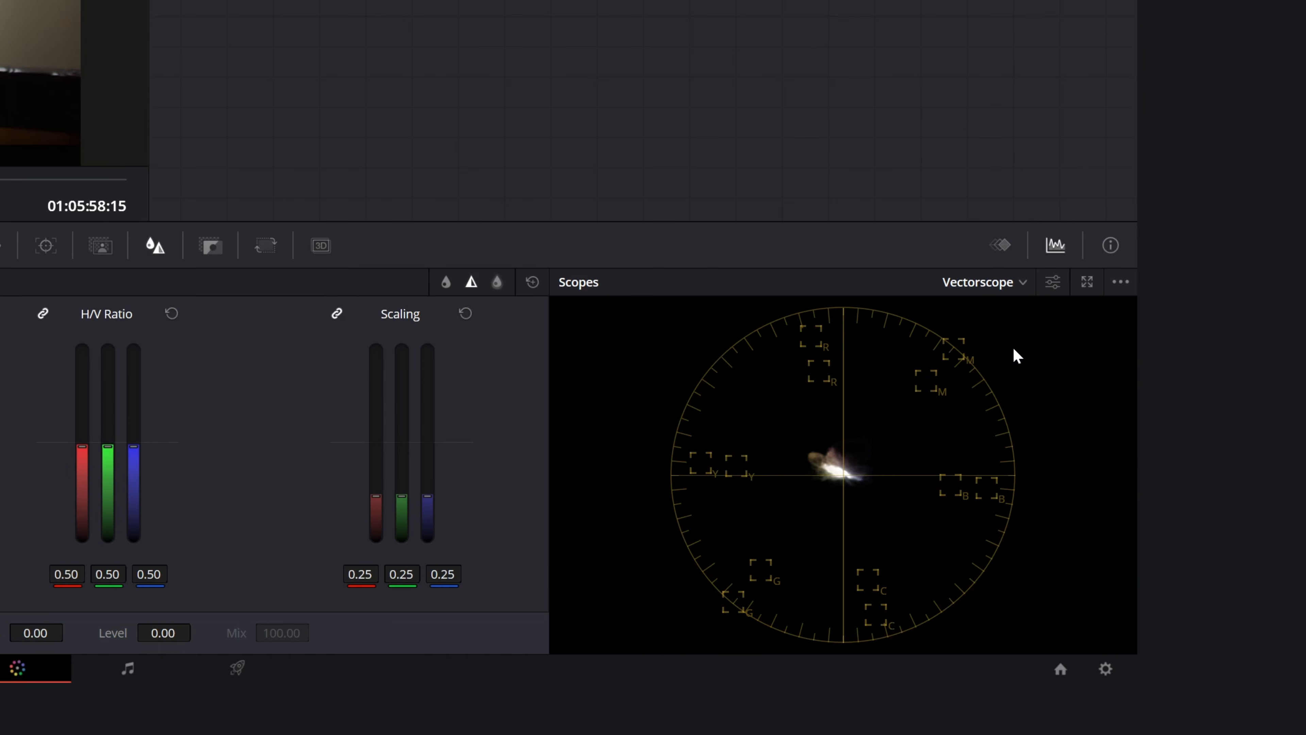
{"action": "left_click", "coordinate": [1052, 282]}
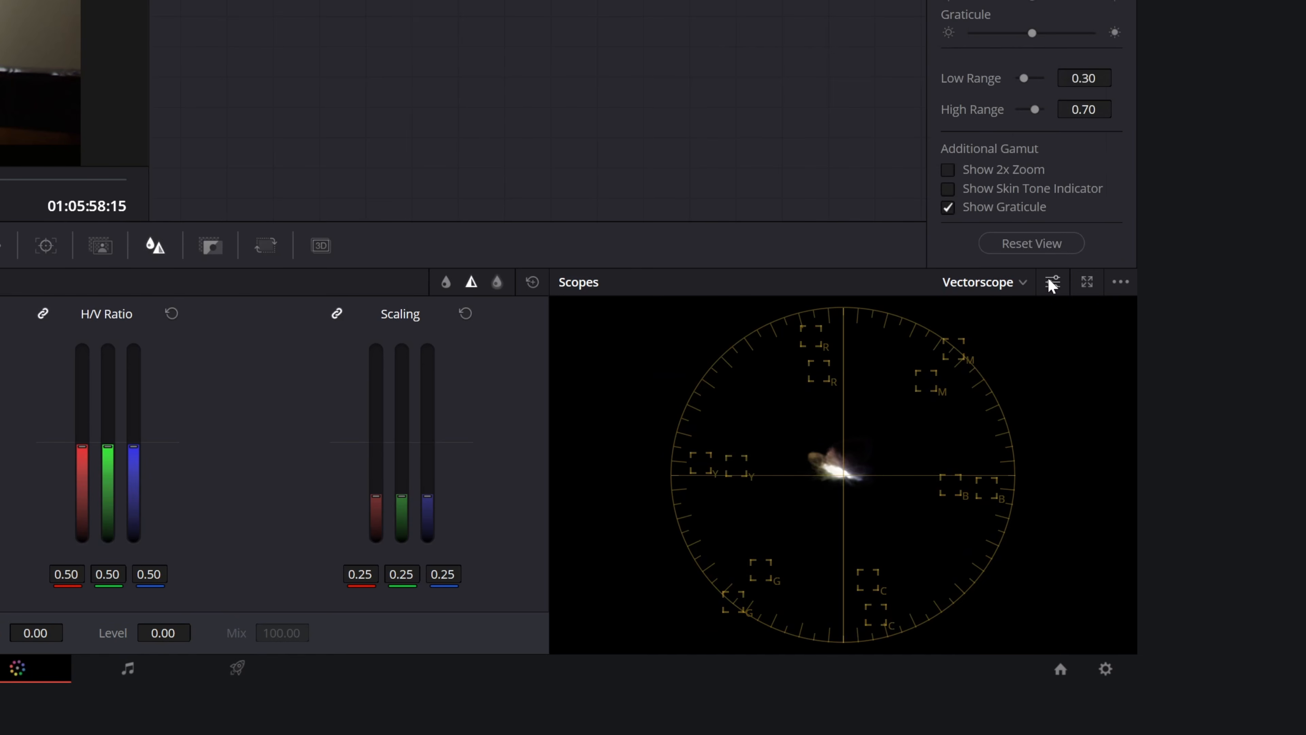
{"action": "left_click", "coordinate": [1062, 191]}
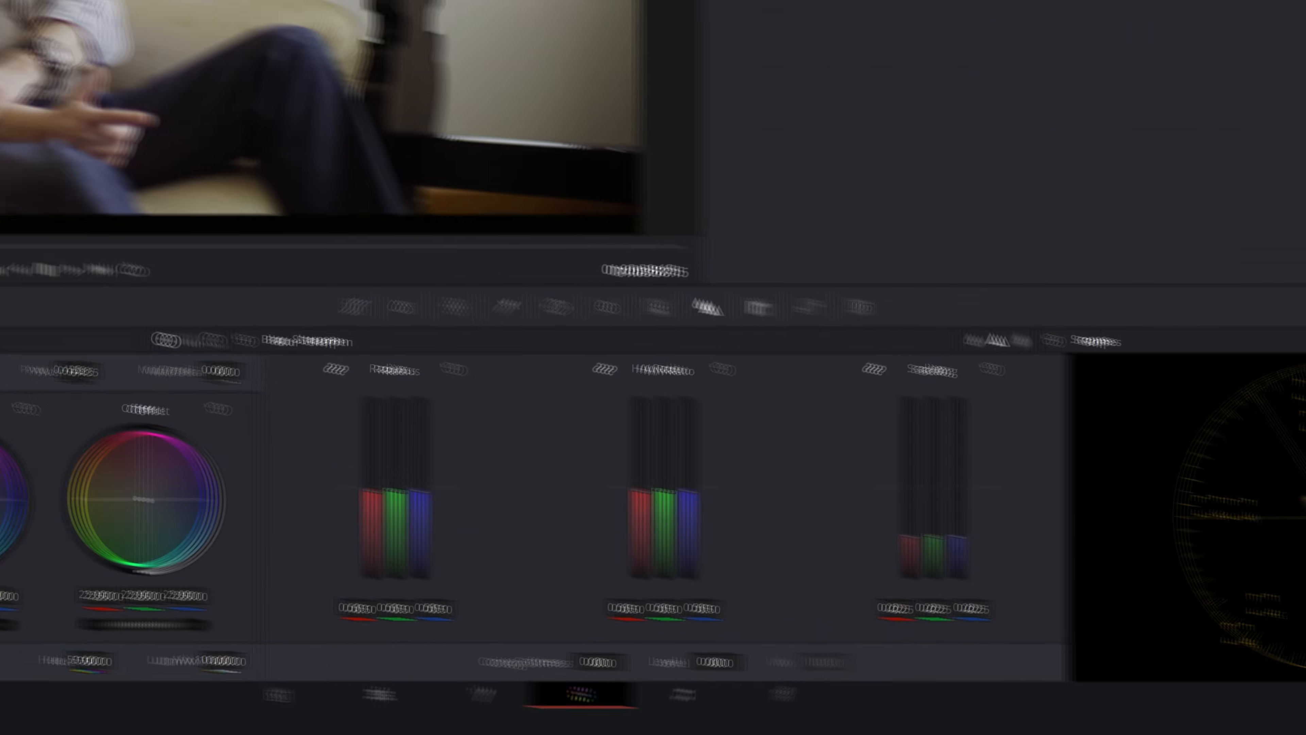
- Show the Qualifier controls and enable Display Qualifier Focus for the vectorscope
{"action": "left_click", "coordinate": [154, 384]}
{"action": "left_click", "coordinate": [180, 431]}
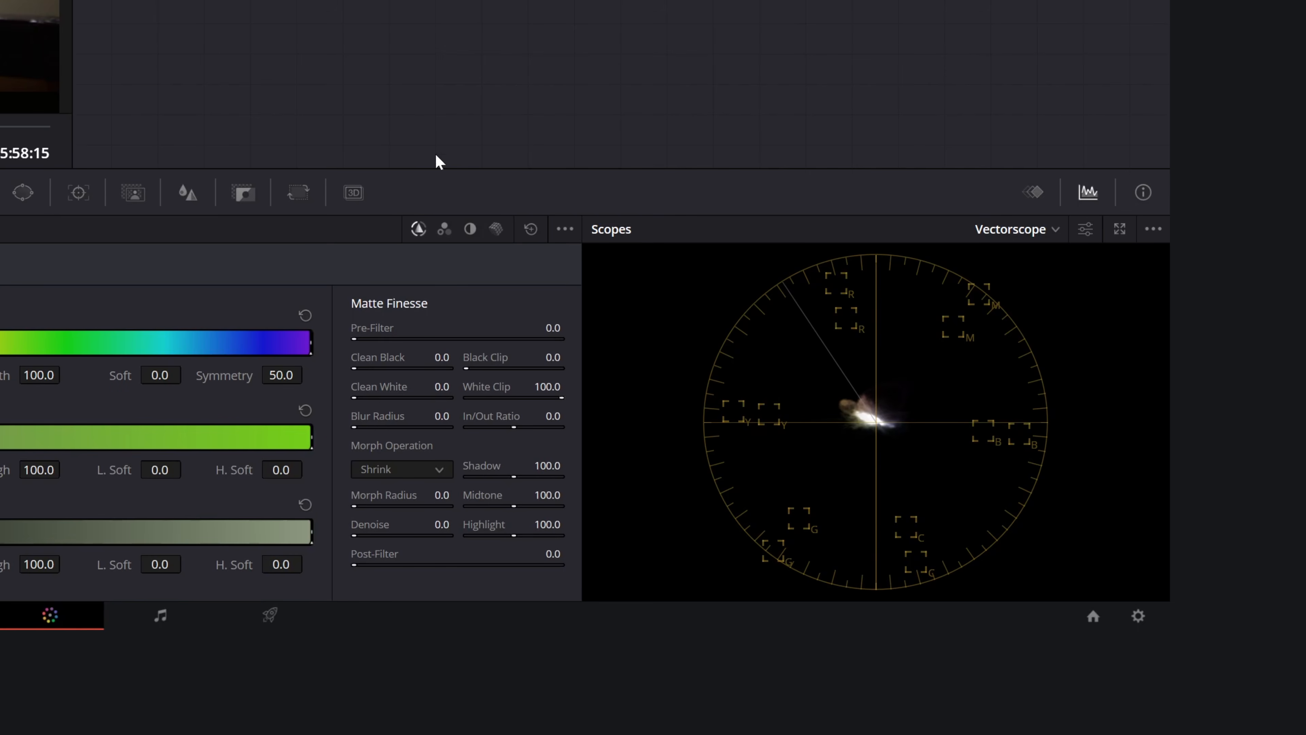
{"action": "left_click", "coordinate": [1153, 229]}
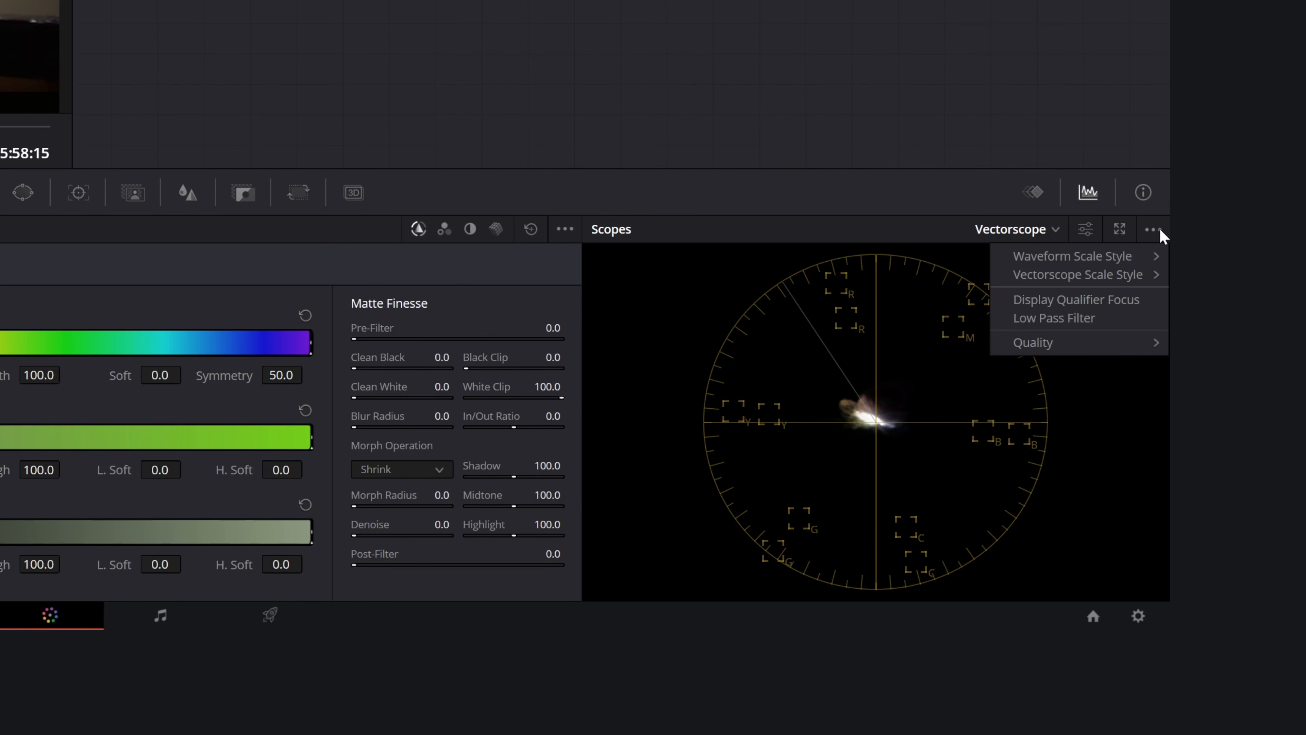
{"action": "left_click", "coordinate": [1135, 303]}
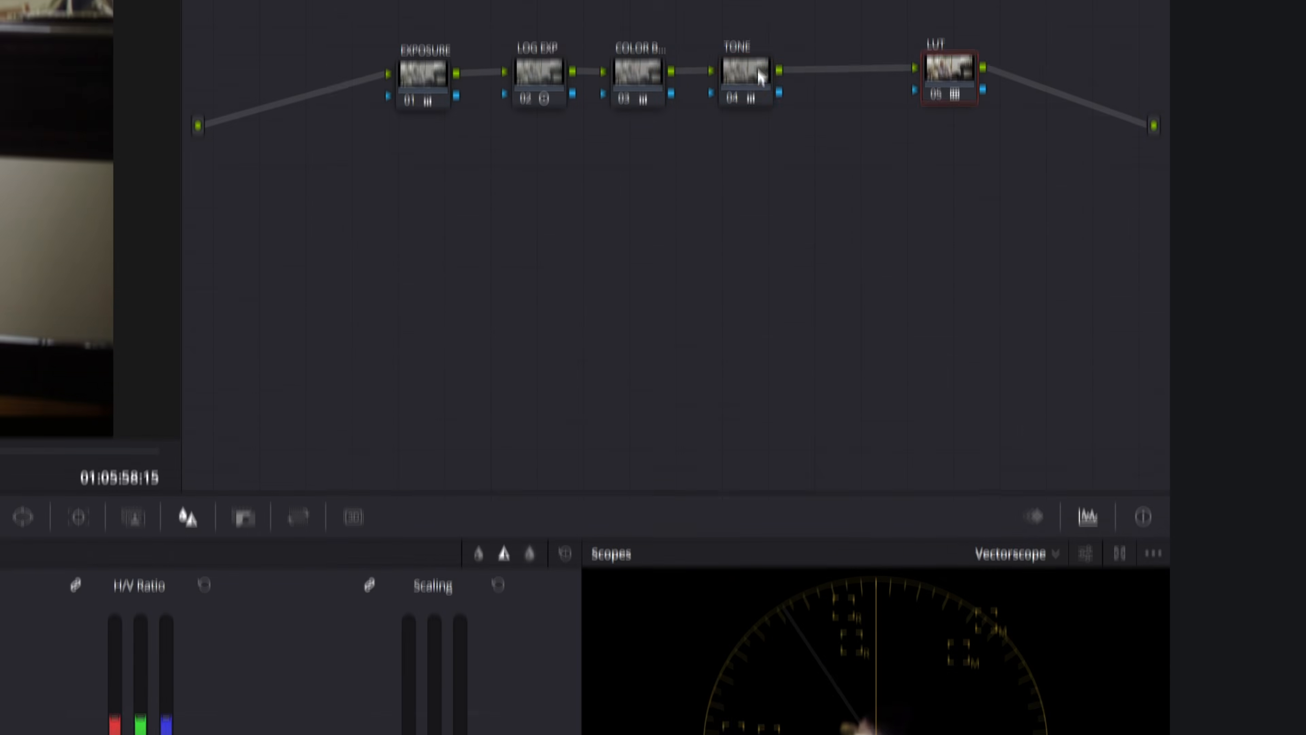
- Add a serial node after TONE in the interview grade and label it BLACKS
{"action": "key", "text": "alt+s"}
{"action": "right_click", "coordinate": [816, 301]}
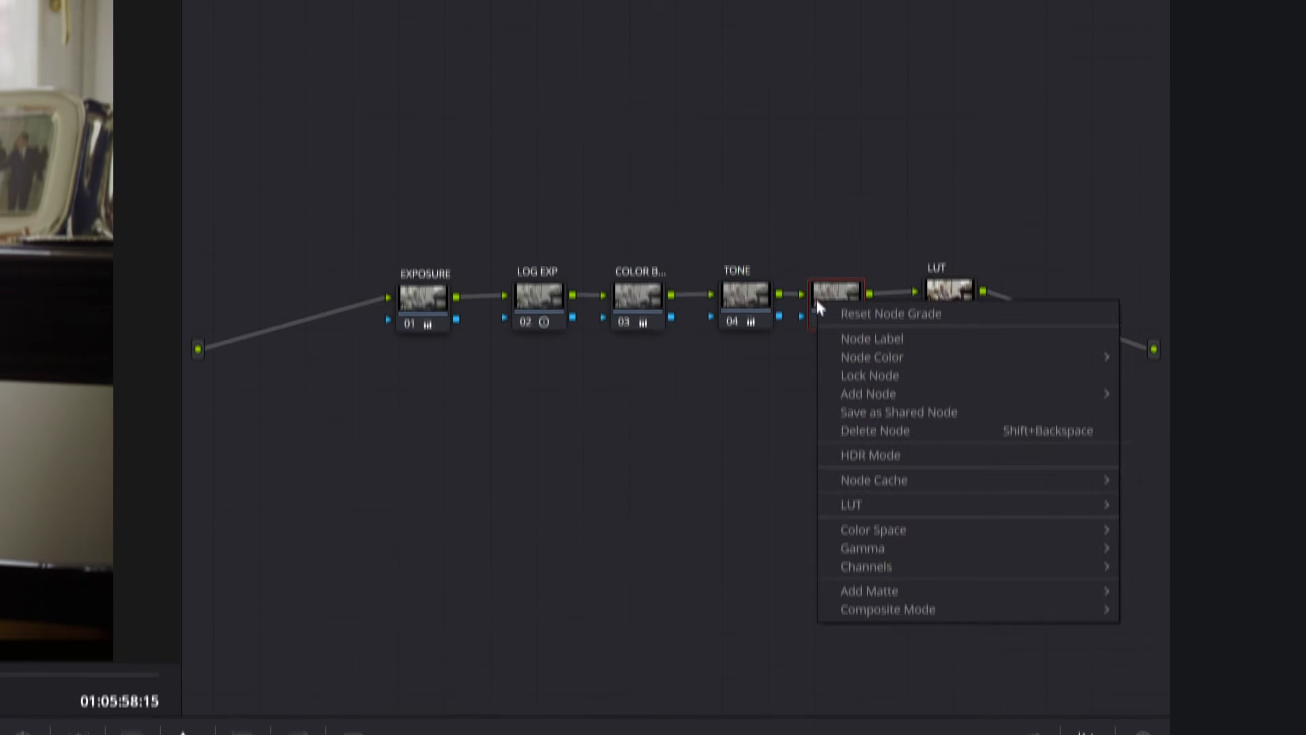
{"action": "left_click", "coordinate": [875, 396]}
{"action": "type", "text": "BLACKS"}
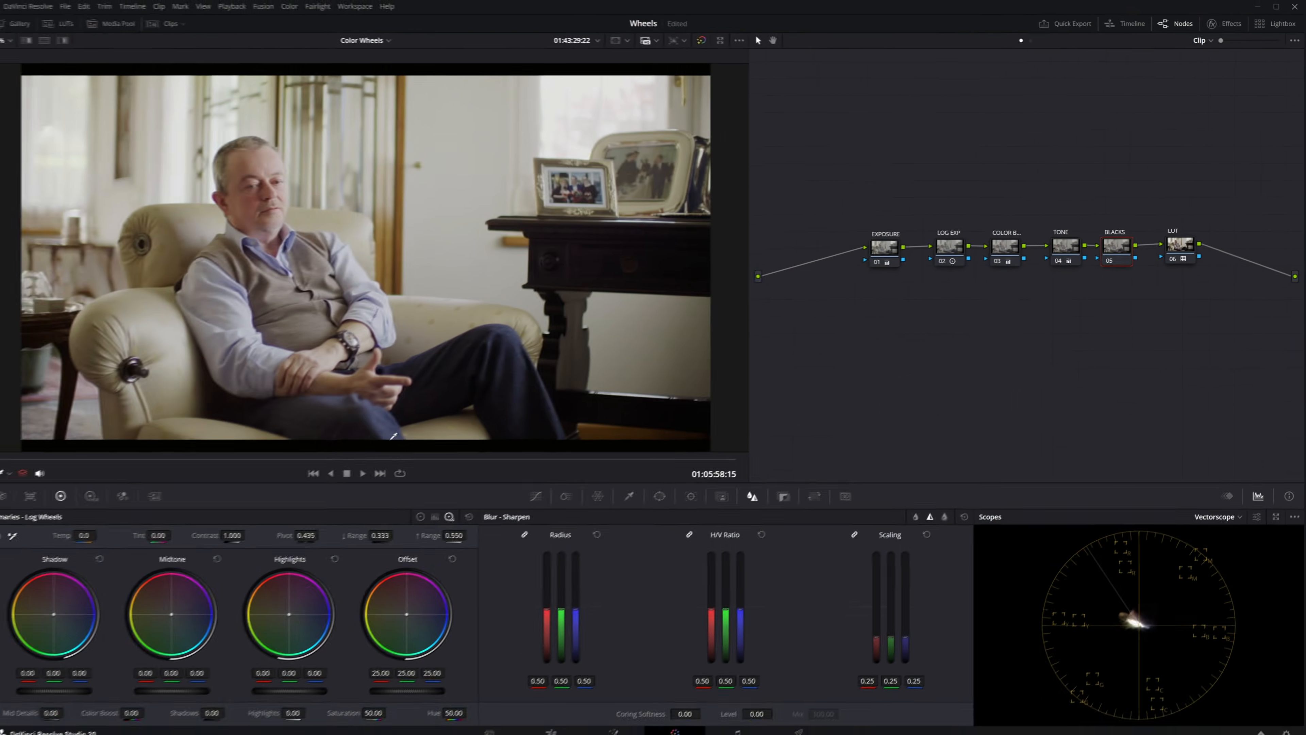
- Inspect the dark trousers up close and slightly shift the log Shadow colour balance to neutralise the blacks
{"action": "scroll", "coordinate": [339, 424], "scroll_direction": "up", "scroll_amount": 5}
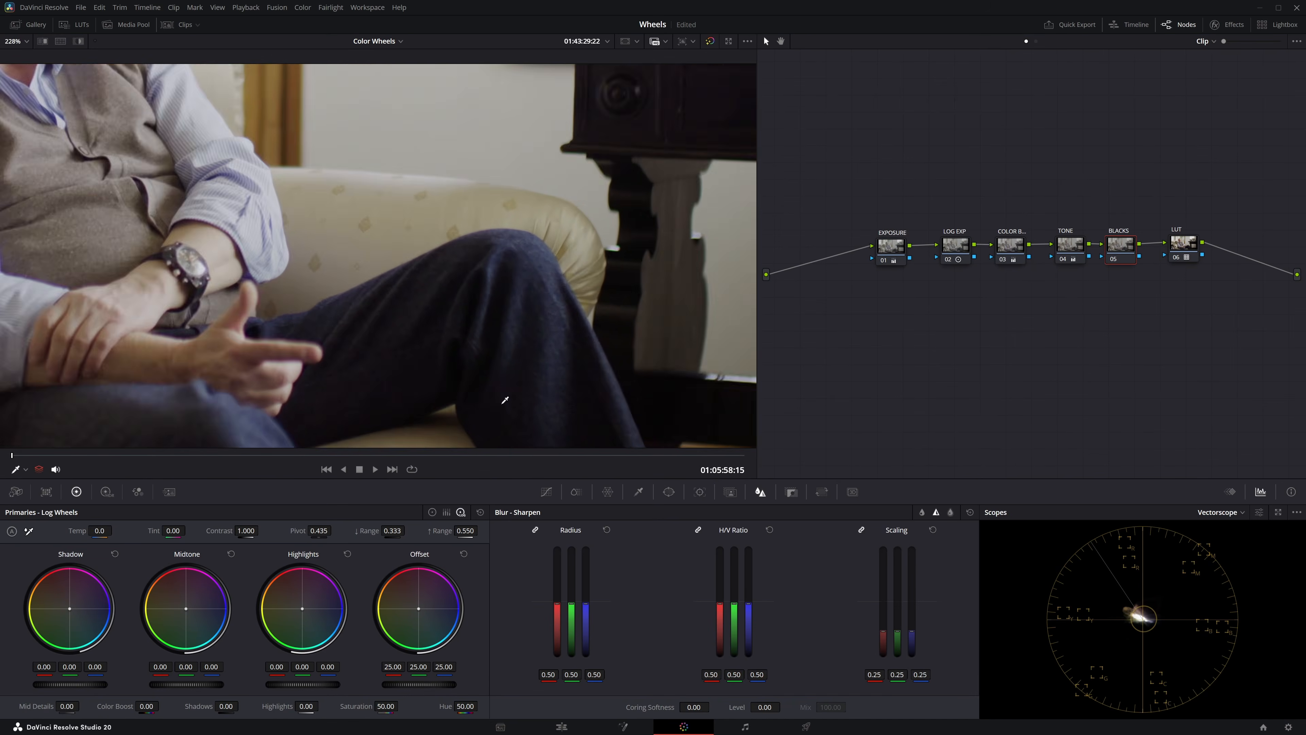
{"action": "scroll", "coordinate": [482, 372], "scroll_direction": "up", "scroll_amount": 3}
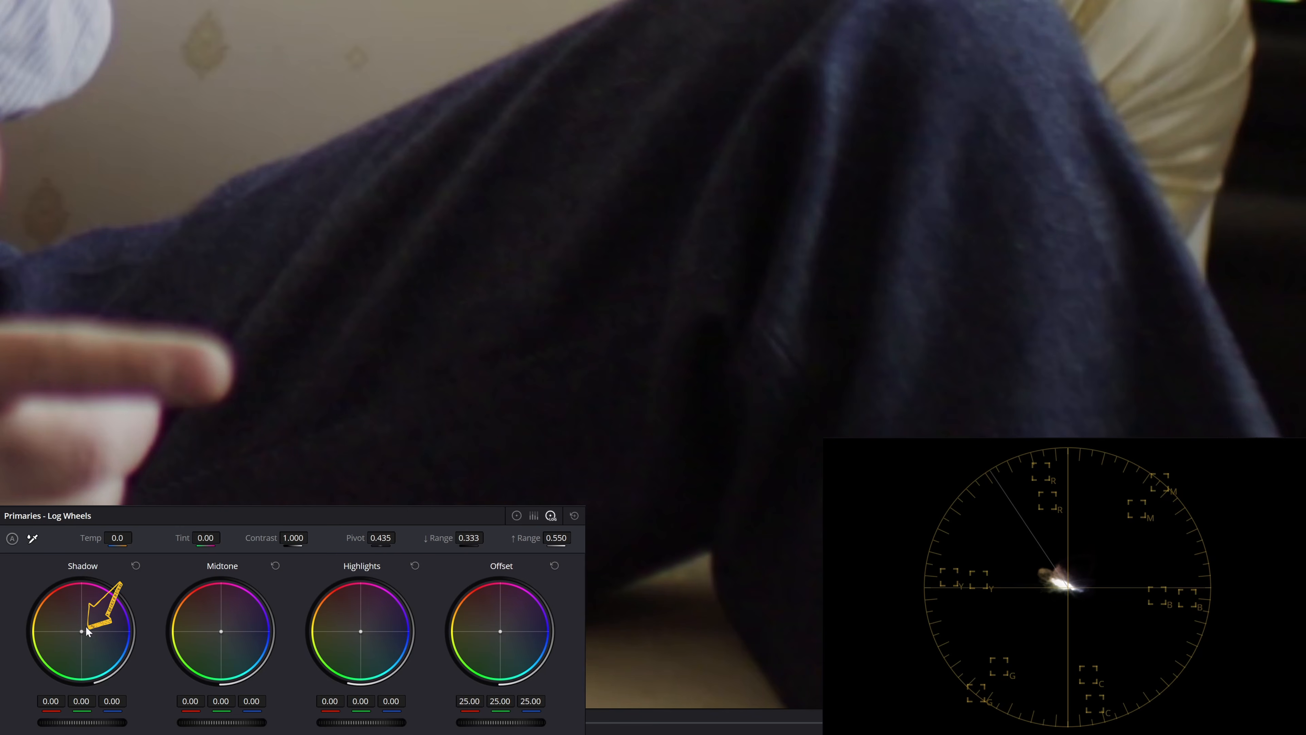
{"action": "left_click_drag", "start_coordinate": [83, 631], "coordinate": [85, 634]}
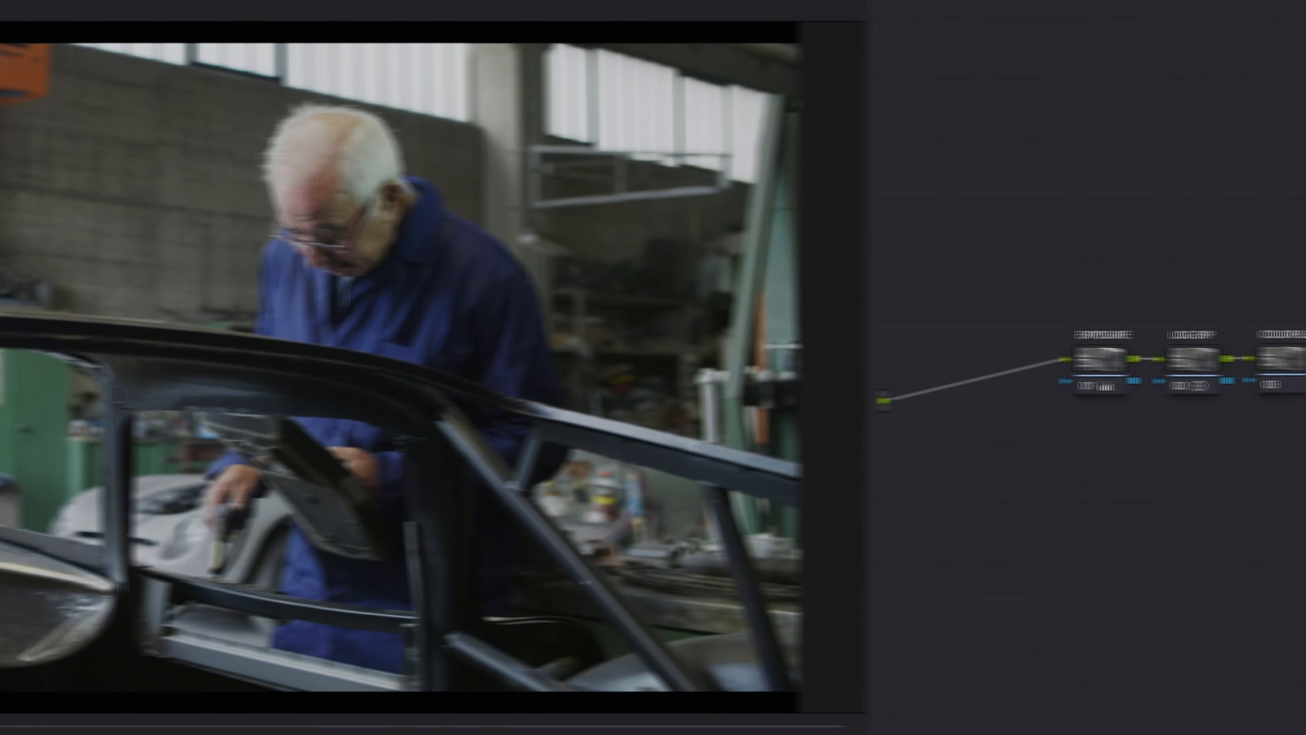
- Label the workshop clip's node TONE, then nudge Lift and Gamma toward blue and warm Gain to 1.02 red, 0.99 green
{"action": "type", "text": "TONE"}
{"action": "key", "text": "Return"}
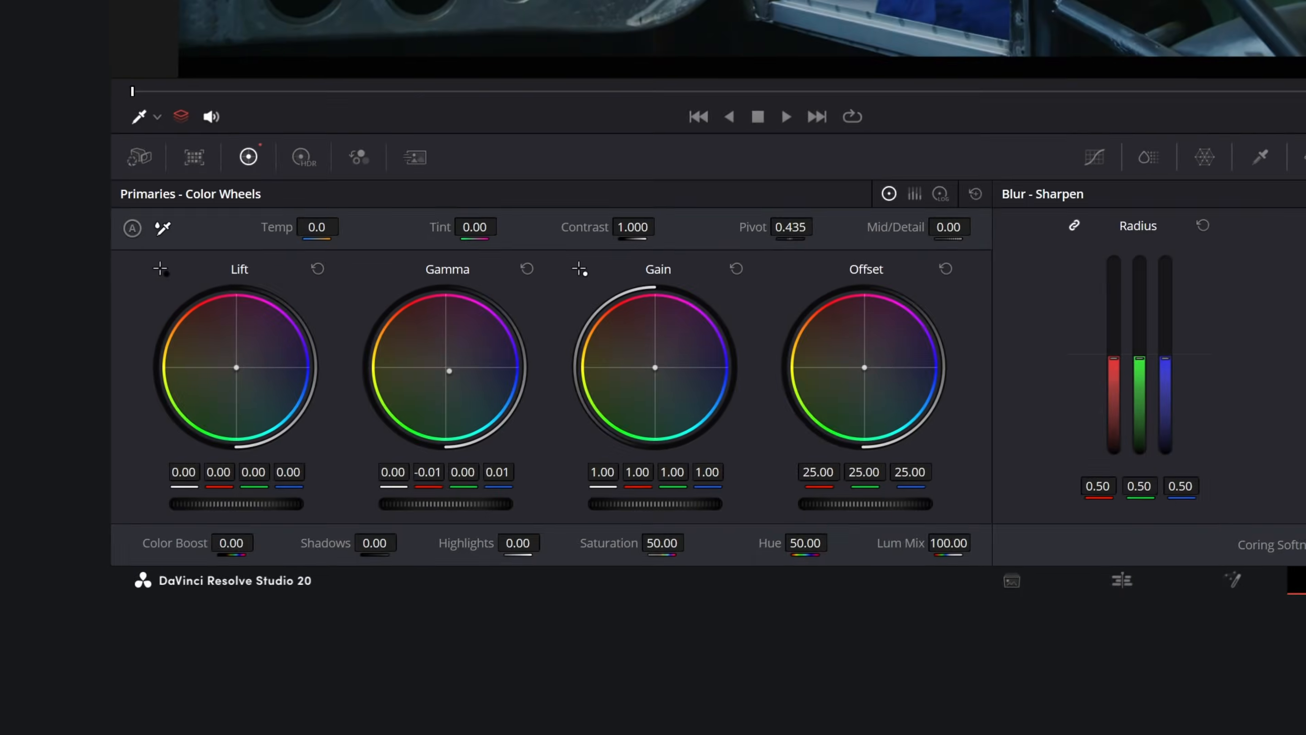
{"action": "left_click_drag", "start_coordinate": [659, 370], "coordinate": [660, 366]}
{"action": "left_click_drag", "start_coordinate": [450, 372], "coordinate": [450, 372]}
{"action": "left_click_drag", "start_coordinate": [237, 368], "coordinate": [238, 370]}
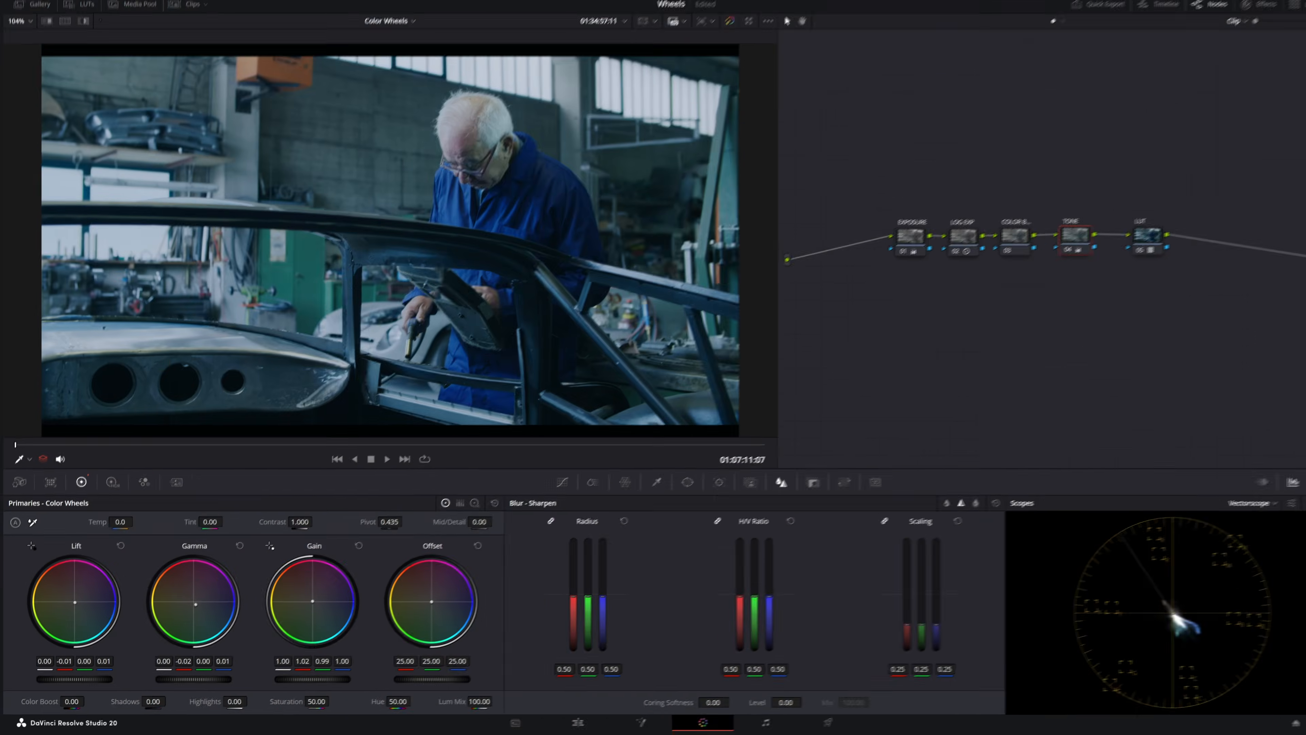
- Add a BLACKS node after TONE, set its log Shadow balance to 0.03, -0.01, -0.05, and adjust the low range
{"action": "key", "text": "alt+s"}
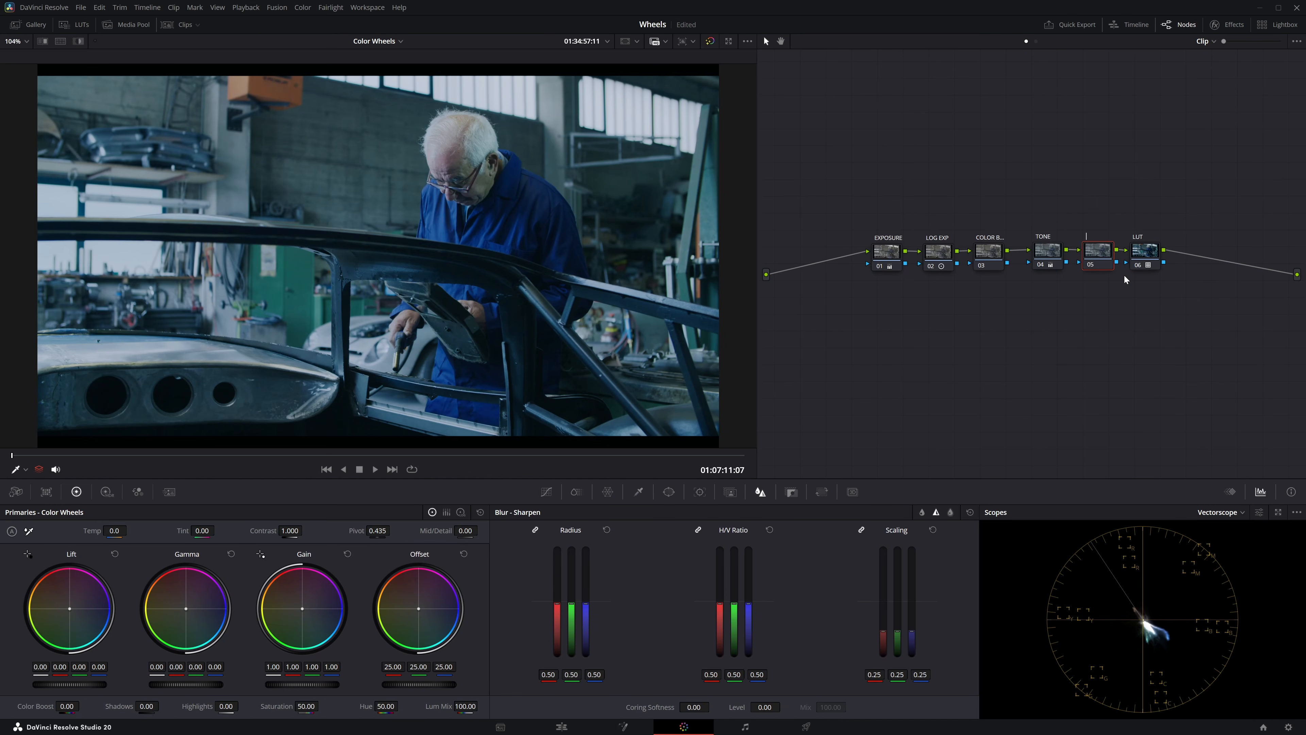
{"action": "left_click", "coordinate": [461, 512]}
{"action": "scroll", "coordinate": [577, 220], "scroll_direction": "up", "scroll_amount": 5}
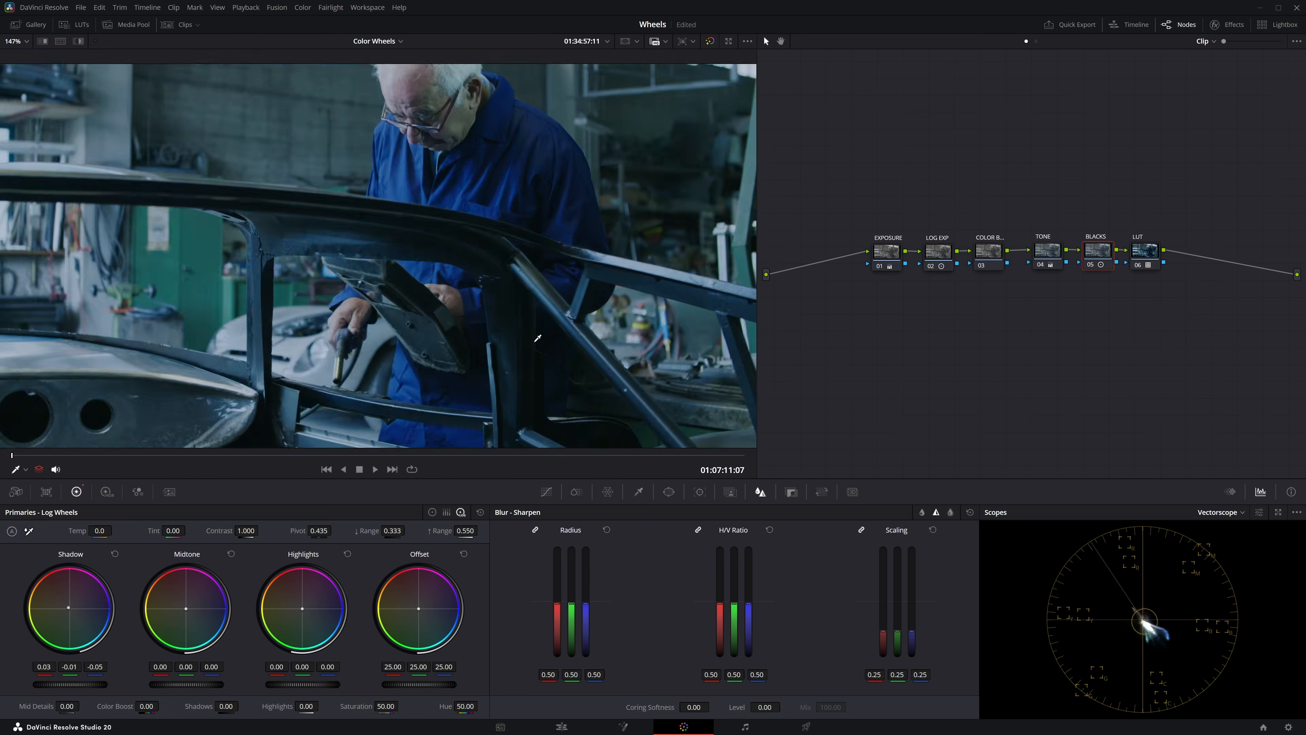
{"action": "left_click_drag", "start_coordinate": [577, 220], "coordinate": [635, 312]}
{"action": "left_click_drag", "start_coordinate": [393, 530], "coordinate": [416, 530]}
{"action": "key", "text": "shift+z"}
- Insert an EXP node before TONE, set Gamma to -0.04 and Gain to 1.06, and compare with the node off and on
{"action": "left_click", "coordinate": [1051, 245]}
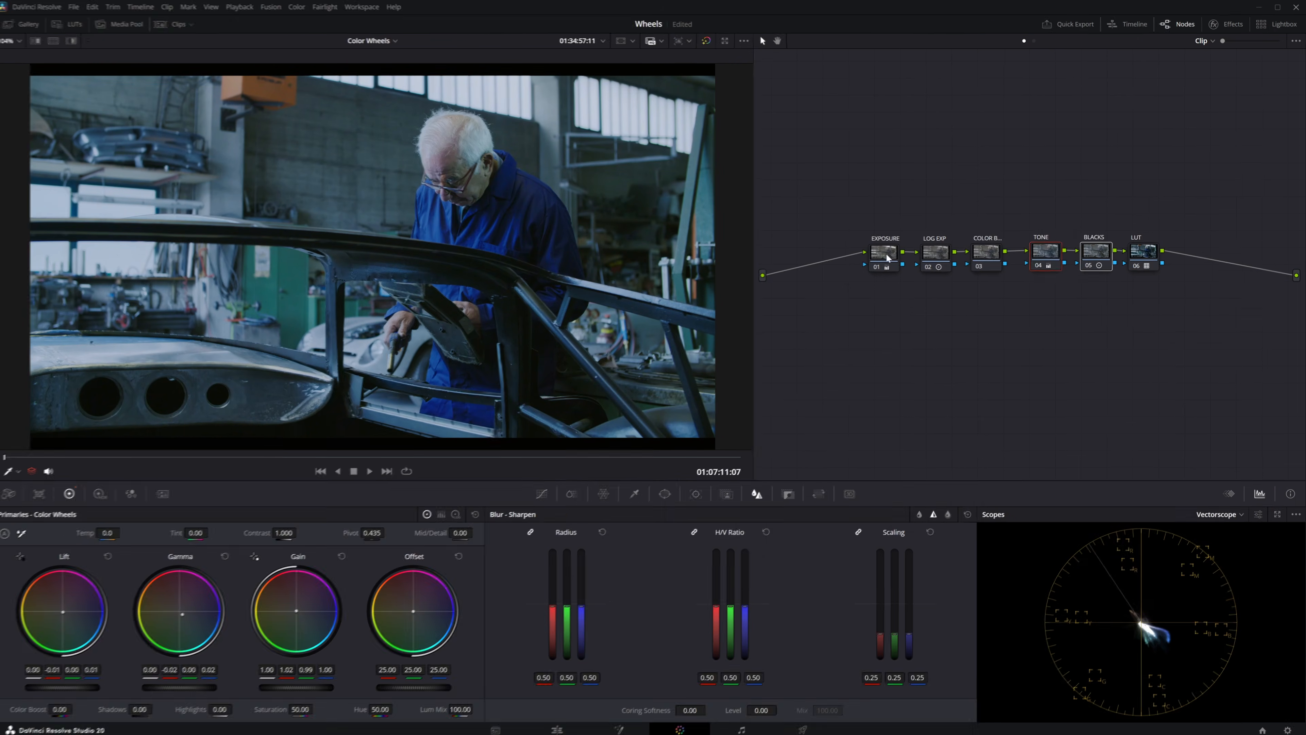
{"action": "key", "text": "shift+s"}
{"action": "type", "text": "EXP"}
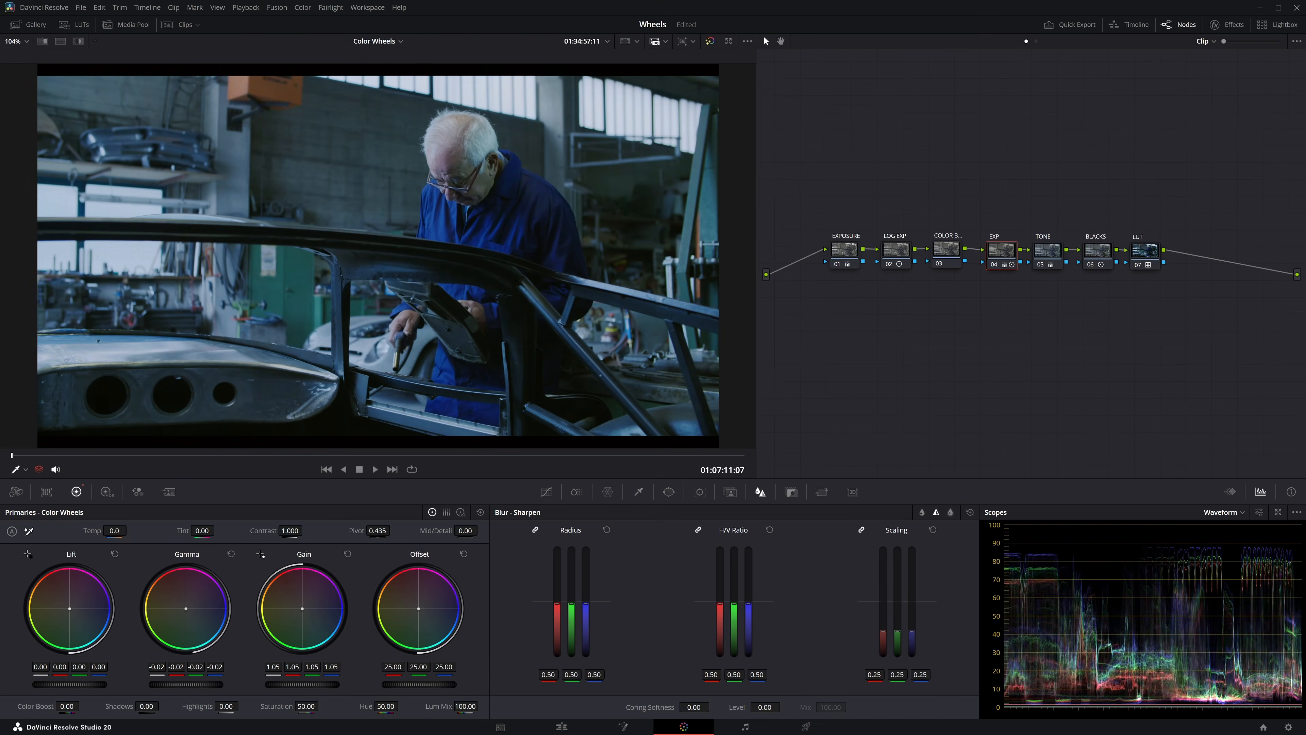
{"action": "key", "text": "ctrl+d"}
{"action": "key", "text": "ctrl+d"}
{"action": "key", "text": "ctrl+d"}
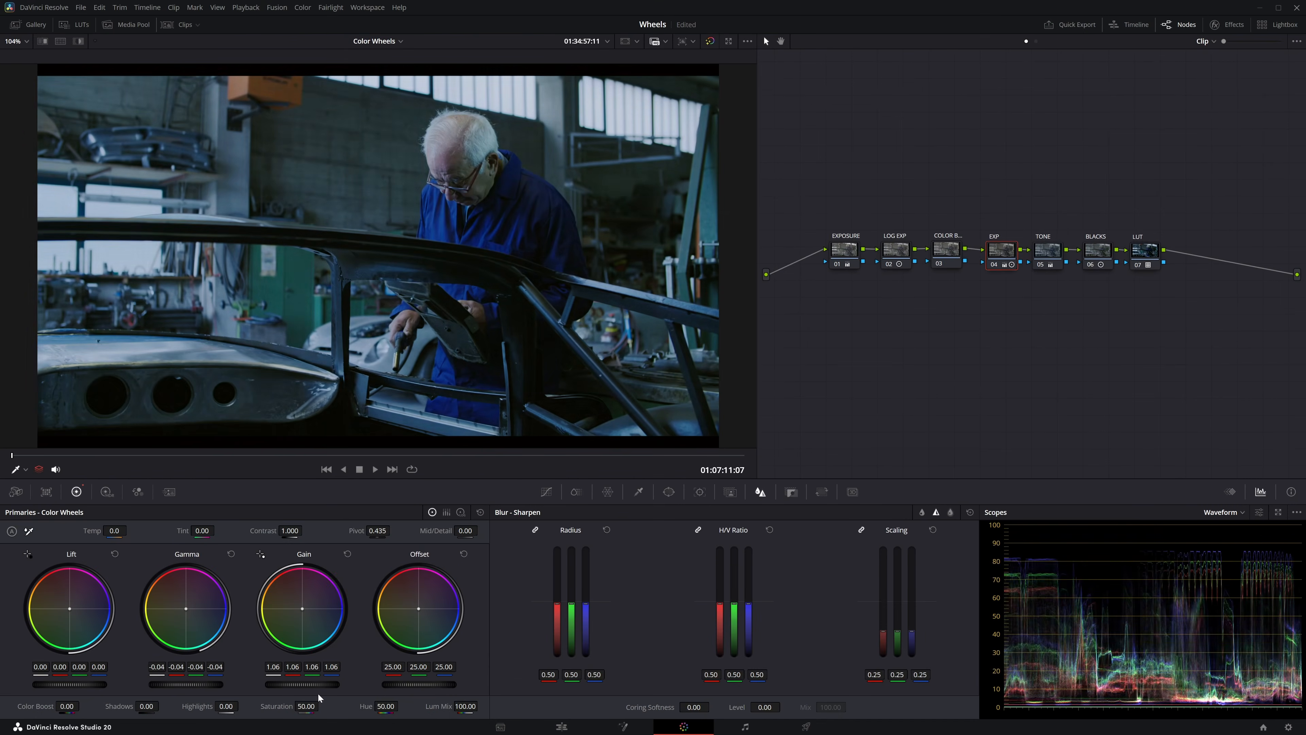
{"action": "key", "text": "ctrl+d"}
- Reduce the key output gain on the EXP node and to 0.708 on the TONE node, comparing the grade off and on
{"action": "left_click", "coordinate": [1008, 261]}
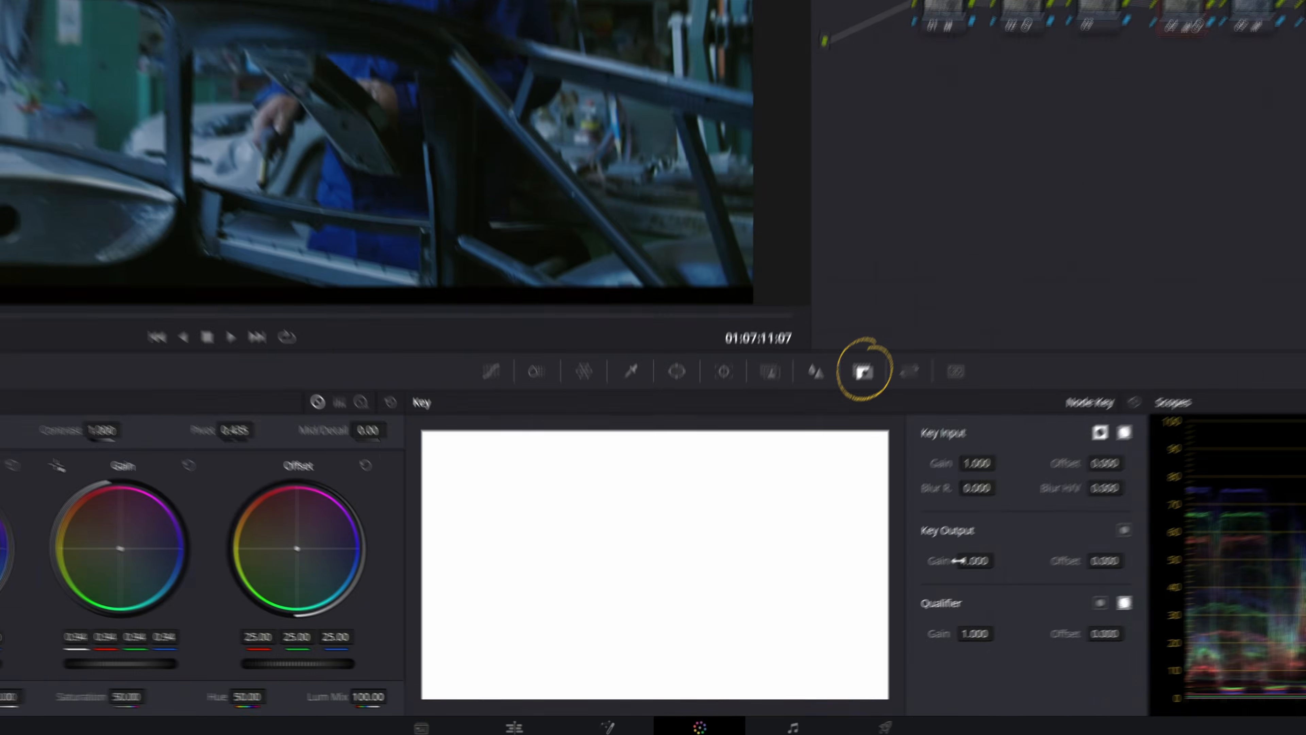
{"action": "left_click_drag", "start_coordinate": [855, 616], "coordinate": [880, 616]}
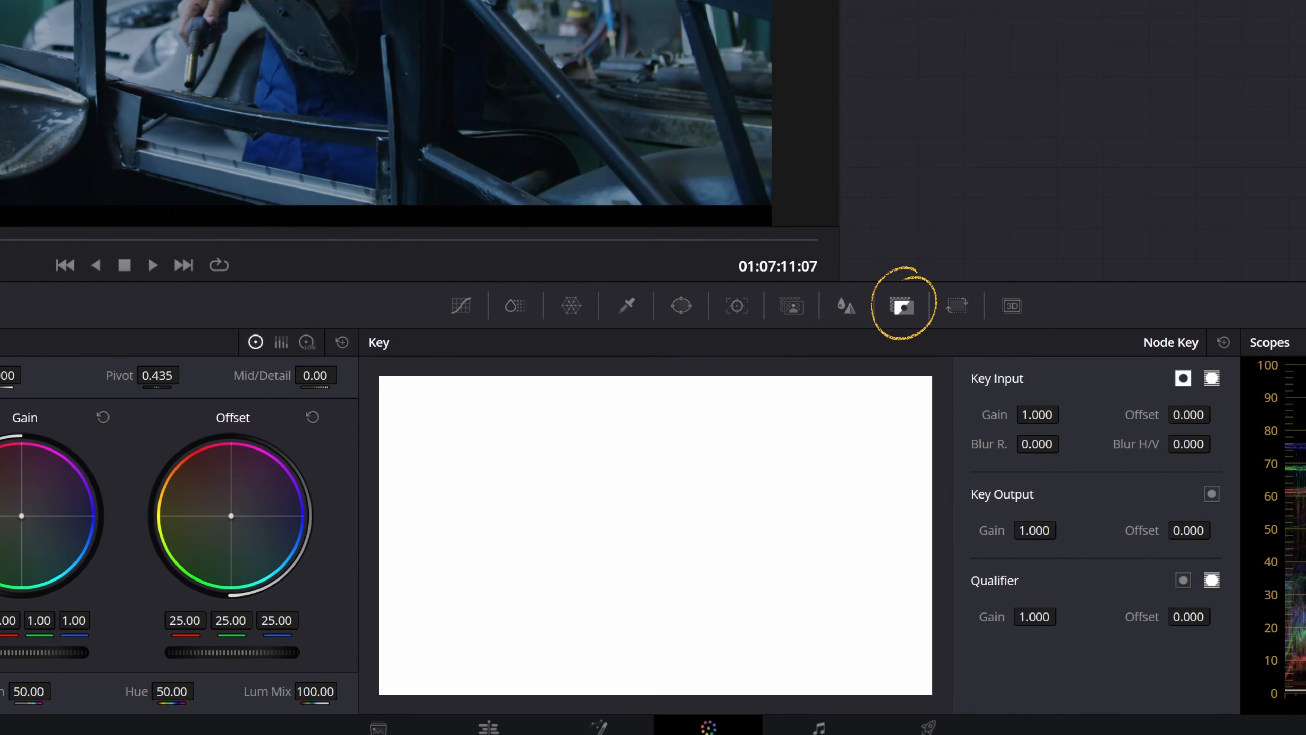
{"action": "left_click", "coordinate": [307, 342]}
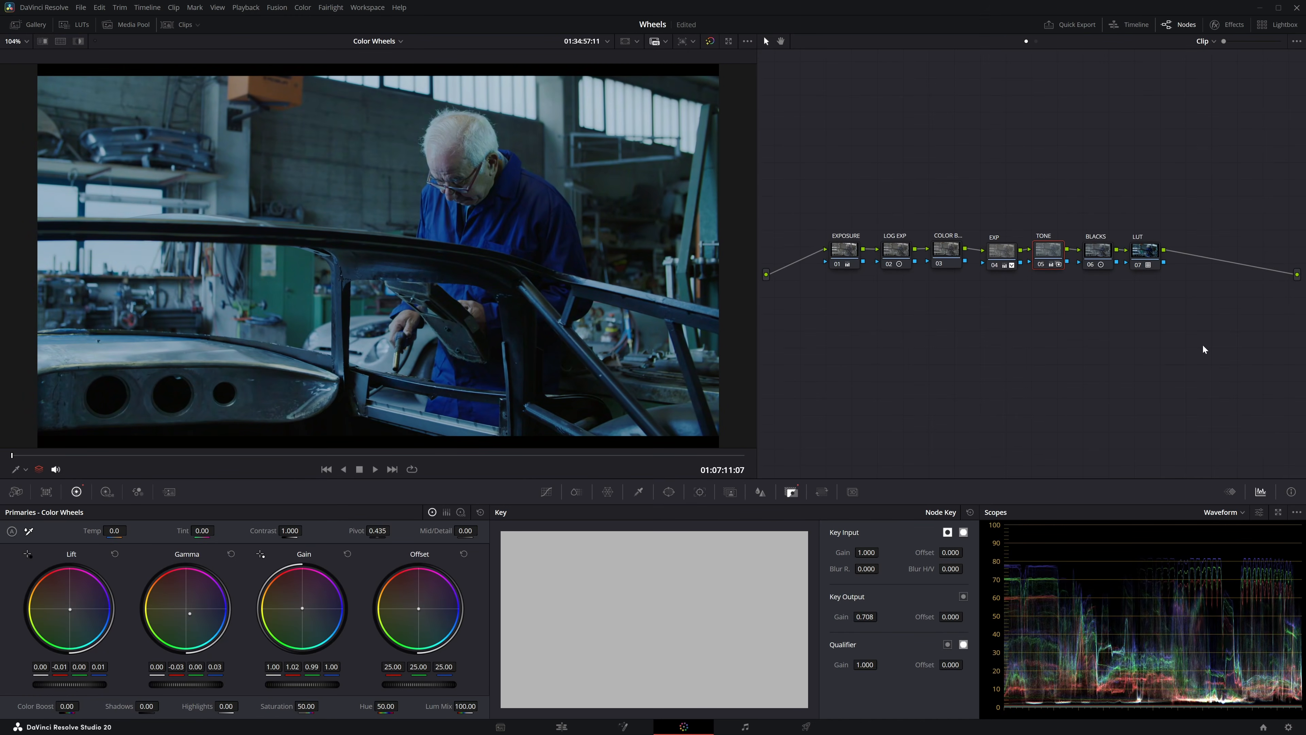
{"action": "key", "text": "ctrl+d"}
{"action": "key", "text": "ctrl+d"}
- Add a serial node after BLACKS and label it HUE
{"action": "left_click", "coordinate": [1097, 251]}
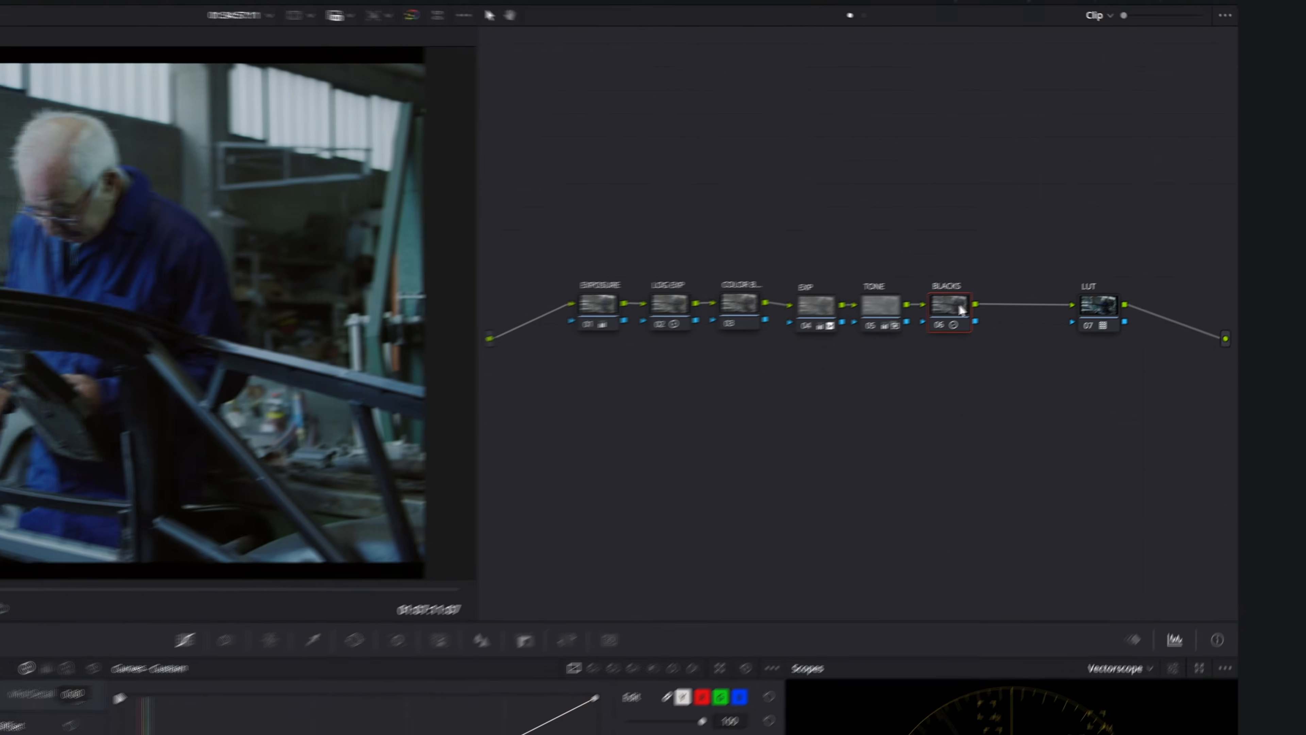
{"action": "key", "text": "alt+s"}
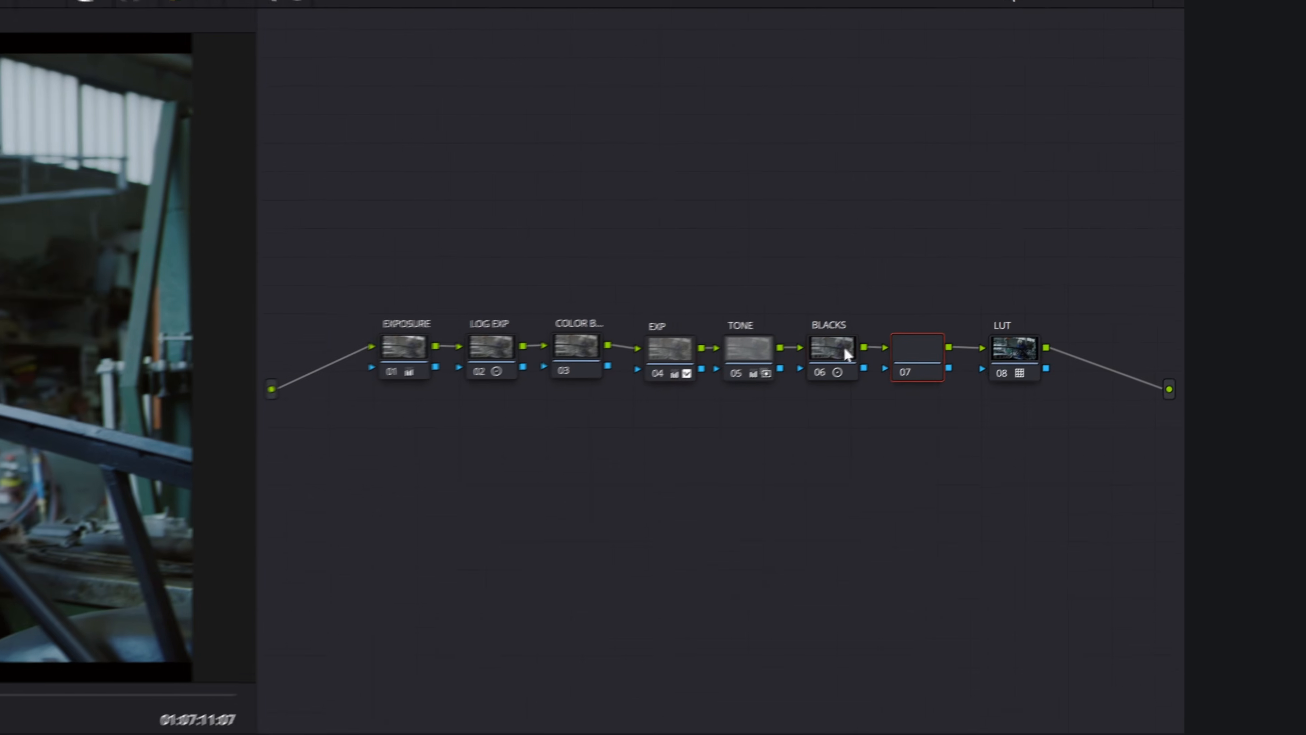
{"action": "right_click", "coordinate": [920, 357]}
{"action": "left_click", "coordinate": [958, 391]}
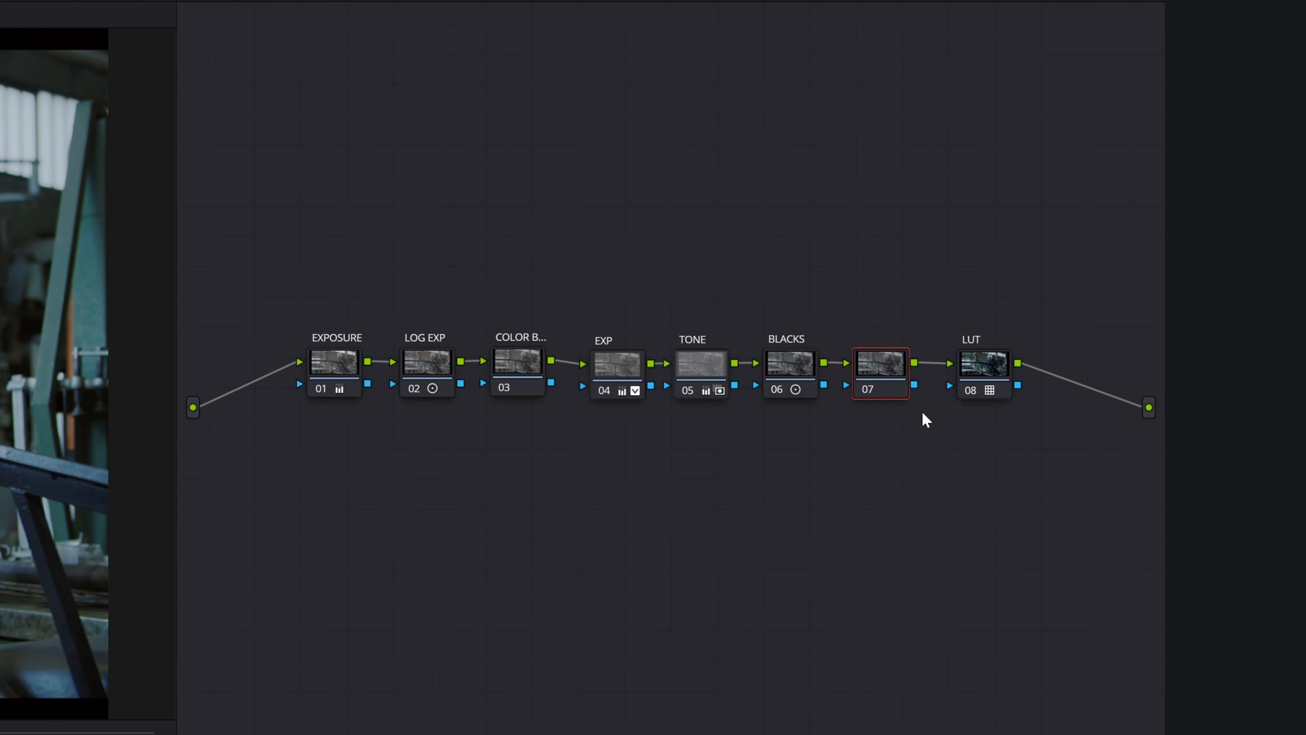
{"action": "type", "text": "HUE"}
{"action": "key", "text": "Return"}
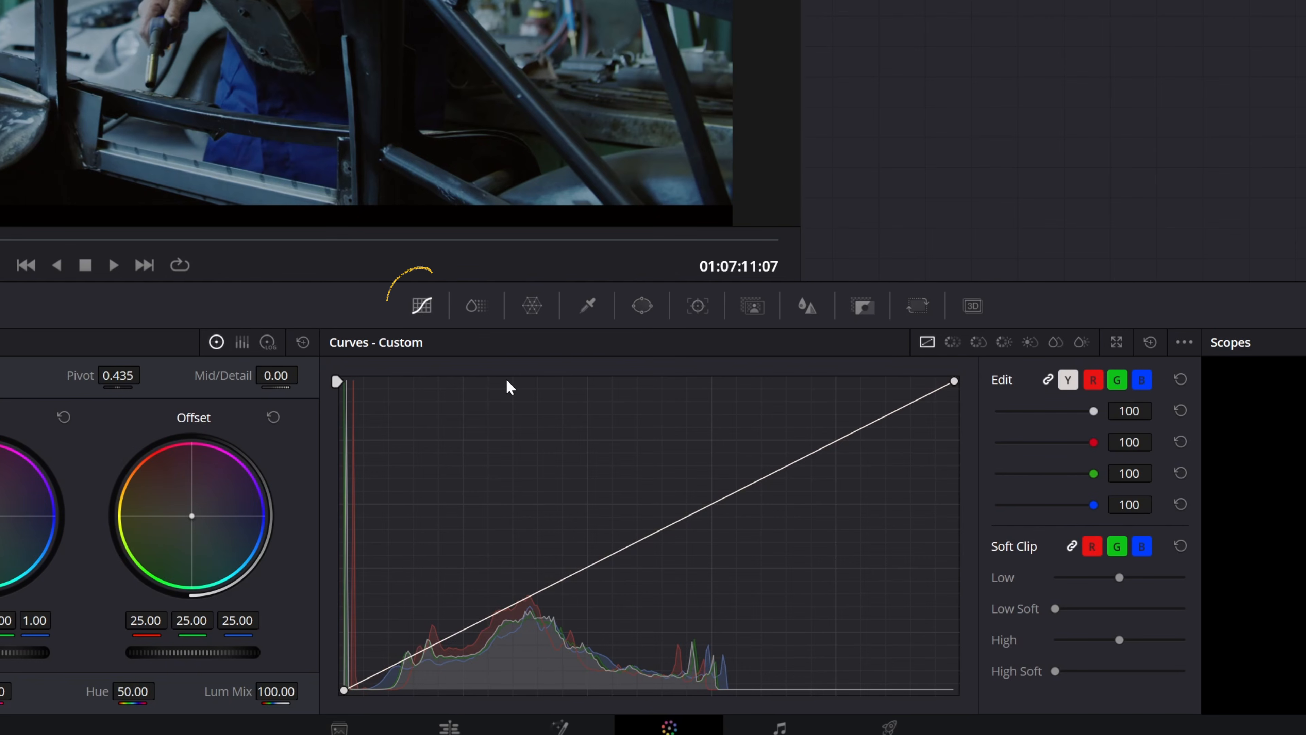
- Sample the man's blue overalls for the Hue Vs Hue curve and raise the blue control point slightly
{"action": "left_click", "coordinate": [952, 342]}
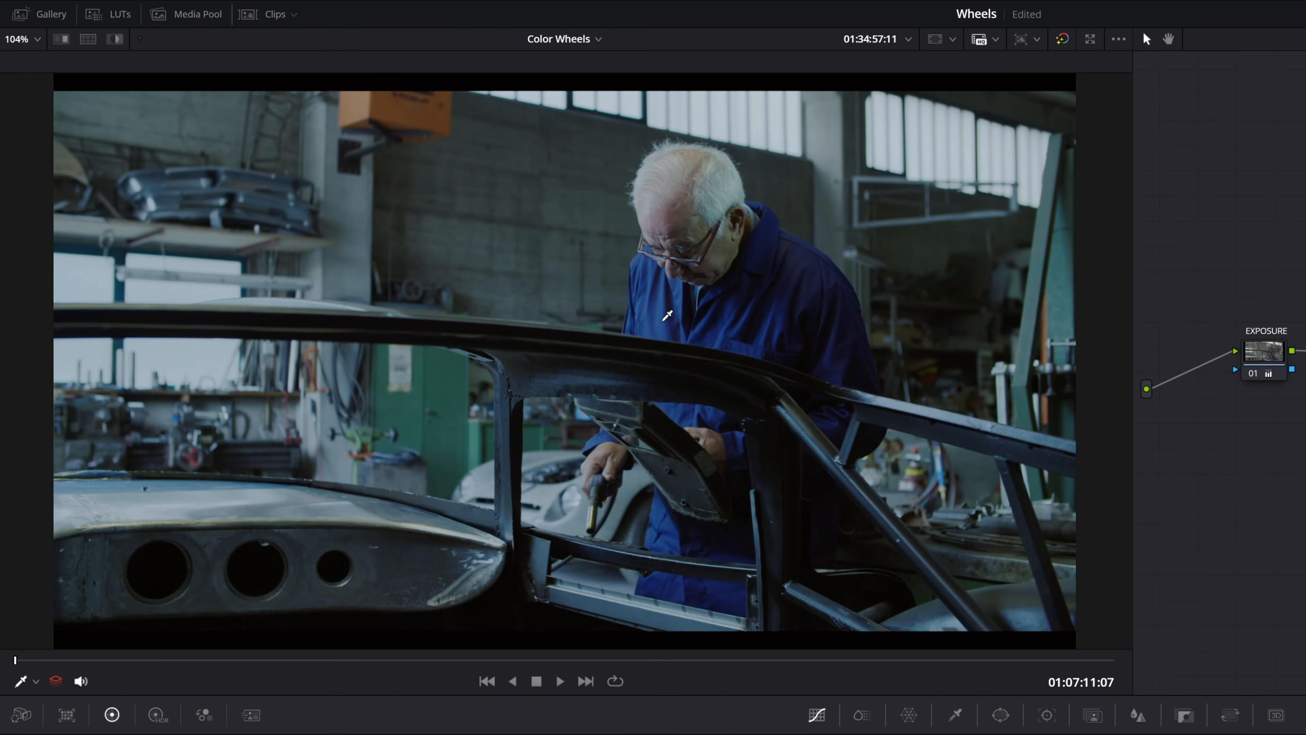
{"action": "left_click", "coordinate": [662, 321]}
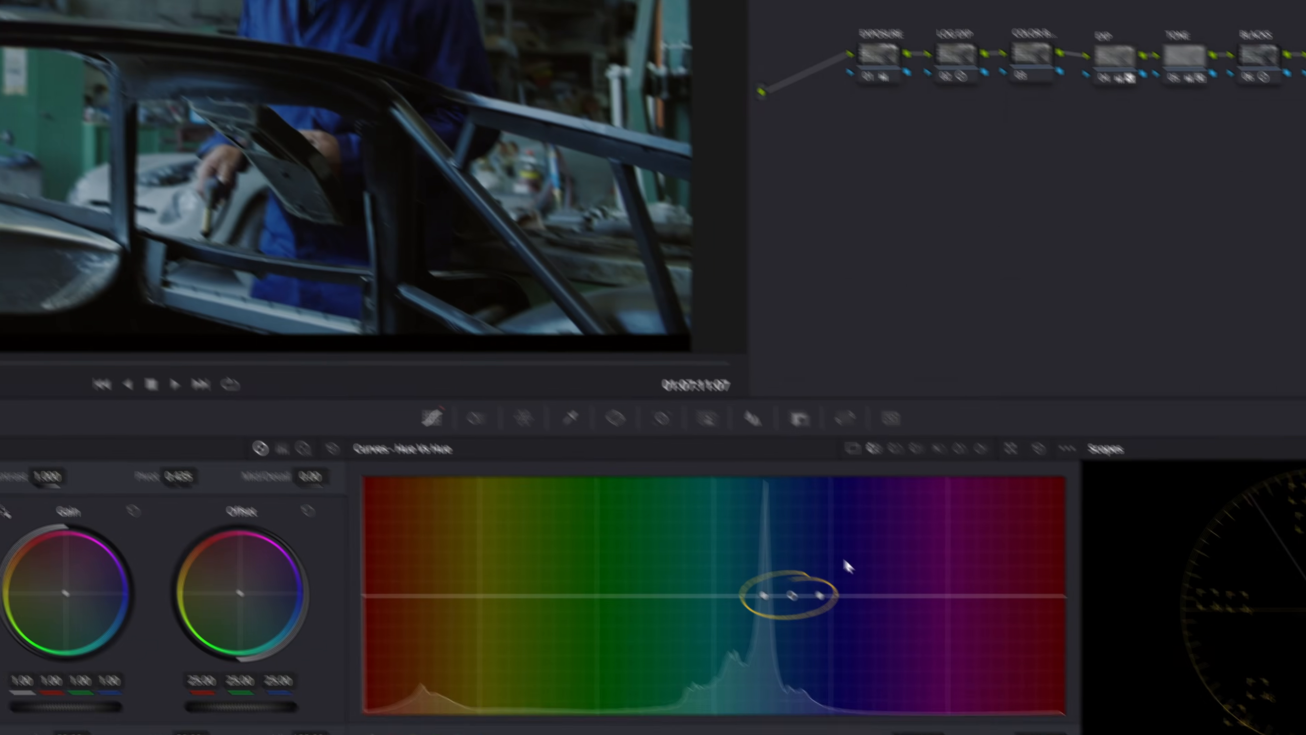
{"action": "mouse_move", "coordinate": [646, 504]}
{"action": "left_mouse_down"}
{"action": "mouse_move", "coordinate": [621, 503]}
{"action": "mouse_move", "coordinate": [666, 501]}
{"action": "left_mouse_up"}
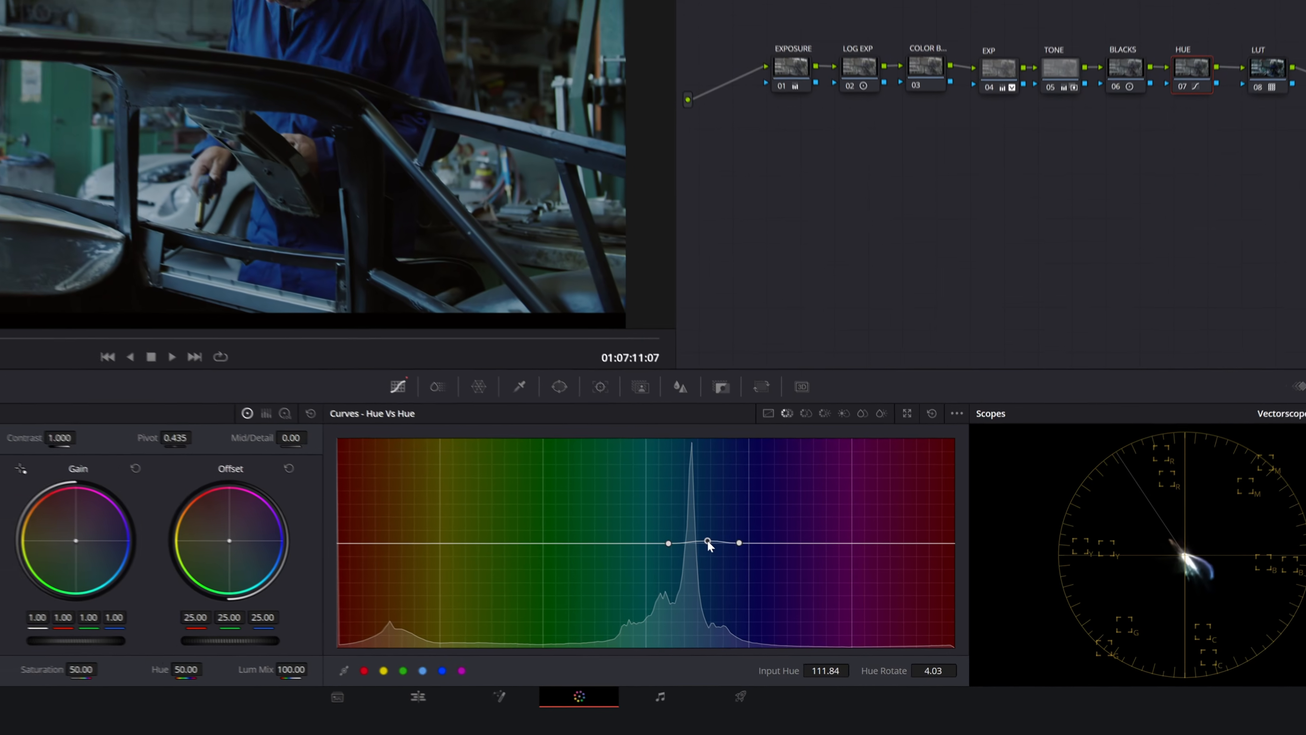
{"action": "left_click_drag", "start_coordinate": [708, 541], "coordinate": [713, 539]}
- Refine the Hue Vs Hue curve and rotate the reds at input hue 256.00 by 12.08
{"action": "left_click_drag", "start_coordinate": [806, 612], "coordinate": [817, 614]}
{"action": "left_click", "coordinate": [941, 611]}
{"action": "left_click_drag", "start_coordinate": [968, 610], "coordinate": [967, 614]}
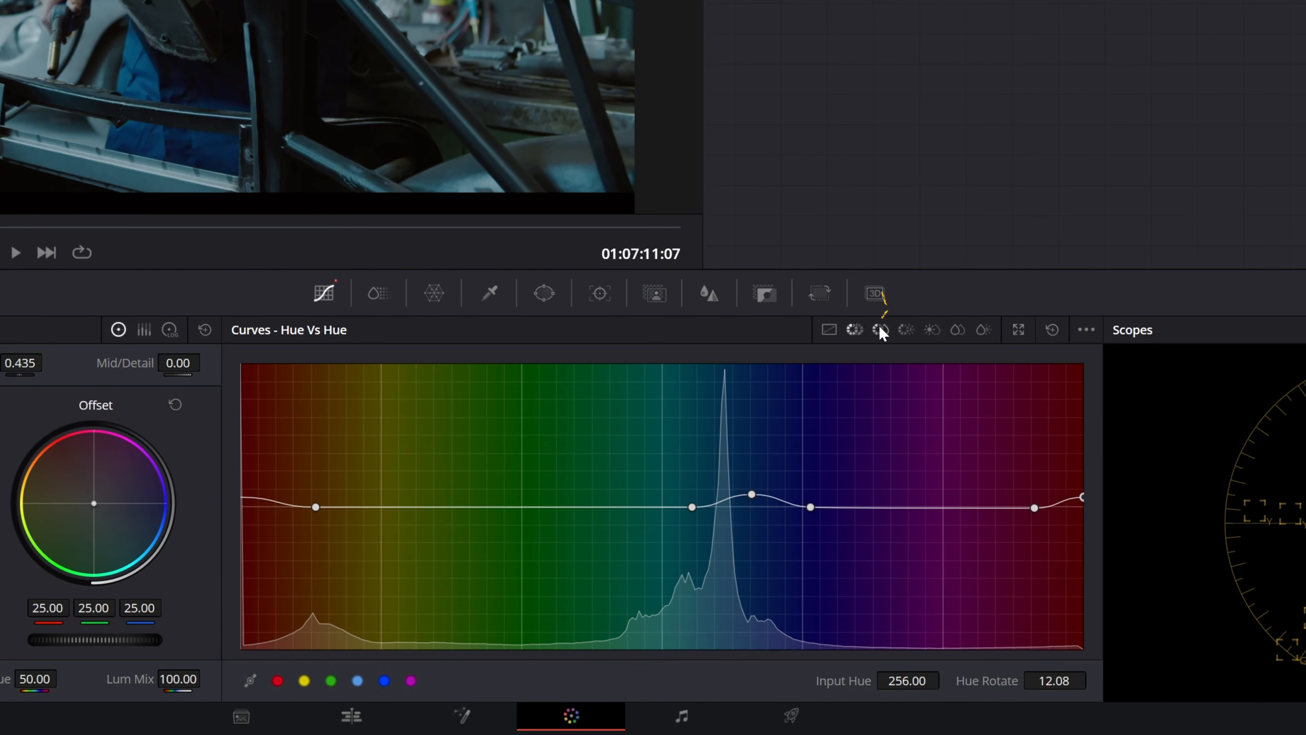
- On the Hue Vs Sat curve, slightly desaturate the blues and raise the red saturation to 1.16 at input hue 250.52
{"action": "left_click", "coordinate": [874, 377]}
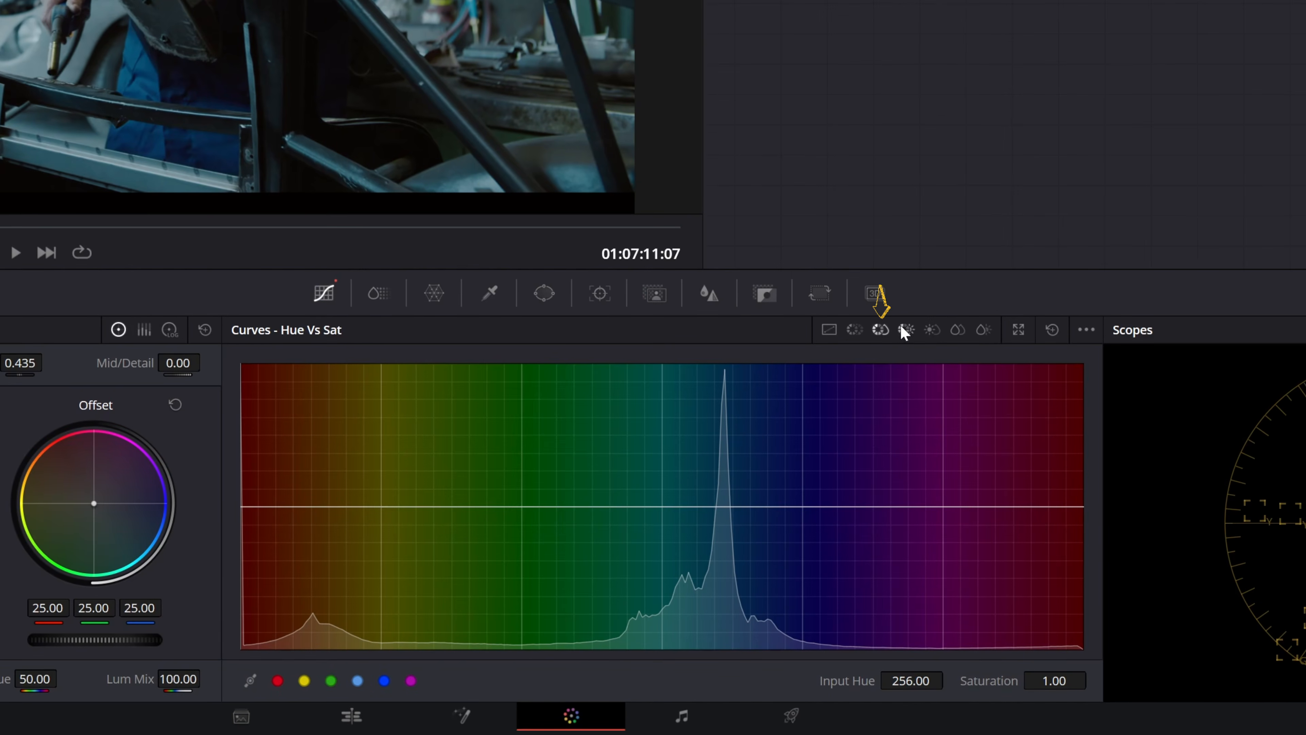
{"action": "left_click", "coordinate": [770, 506]}
{"action": "left_click_drag", "start_coordinate": [769, 506], "coordinate": [758, 514]}
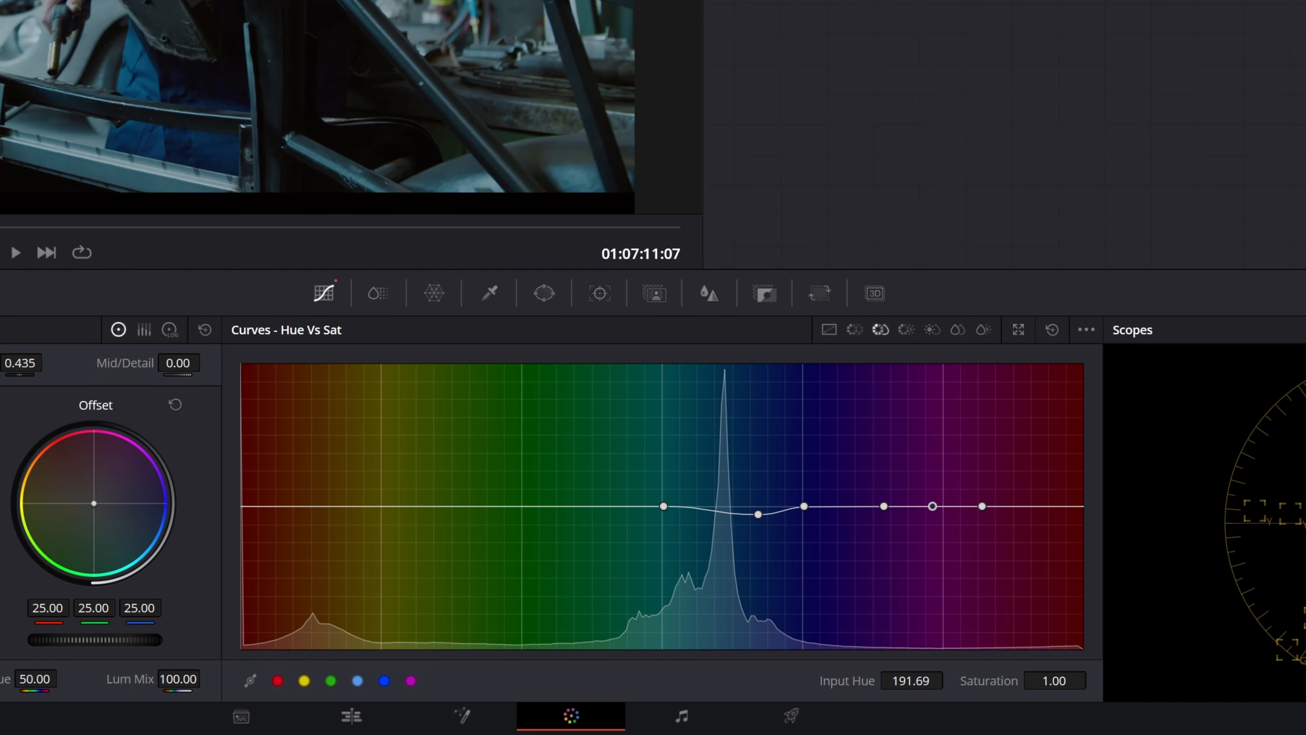
{"action": "left_click_drag", "start_coordinate": [982, 506], "coordinate": [1070, 484]}
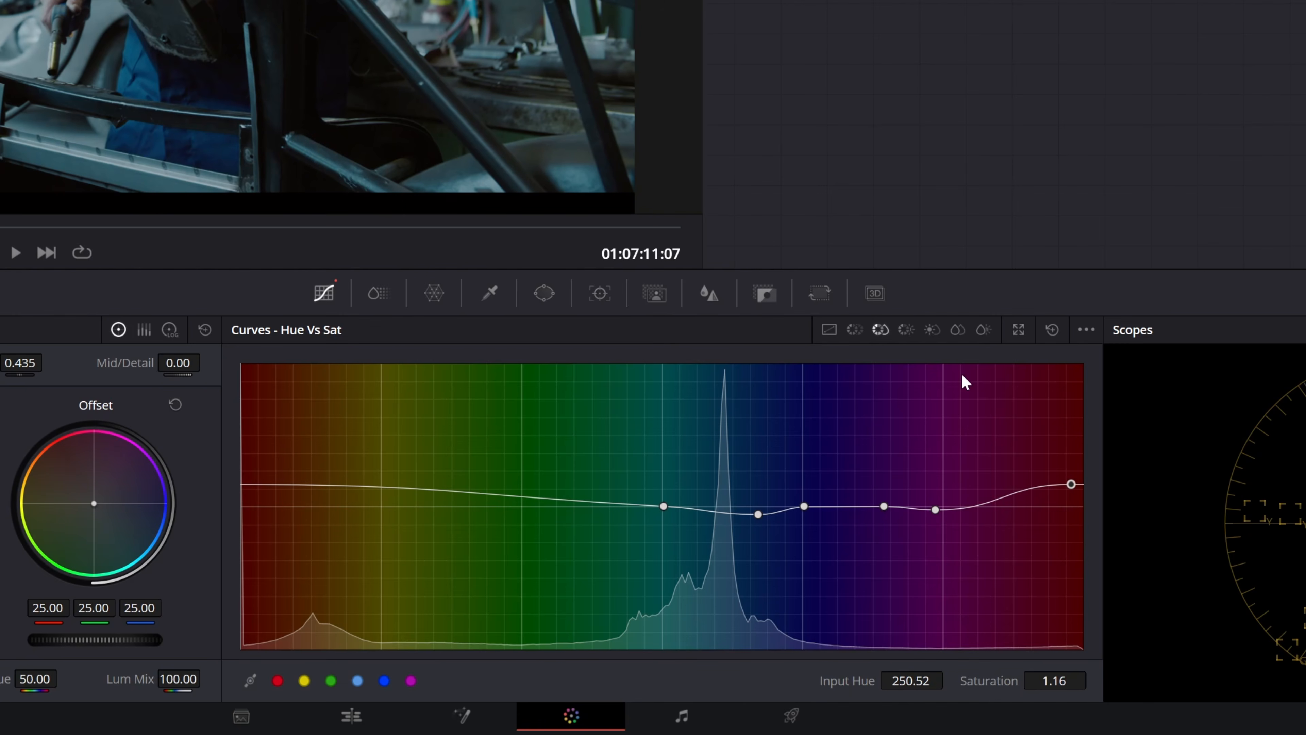
- On the Hue Vs Lum curve, raise the red-orange Lum Gain to 1.34 at input hue 275.19 and compare before and after
{"action": "left_click", "coordinate": [906, 329]}
{"action": "left_click", "coordinate": [390, 506]}
{"action": "left_click", "coordinate": [356, 506]}
{"action": "left_click", "coordinate": [1051, 505]}
{"action": "left_click_drag", "start_coordinate": [355, 506], "coordinate": [318, 473]}
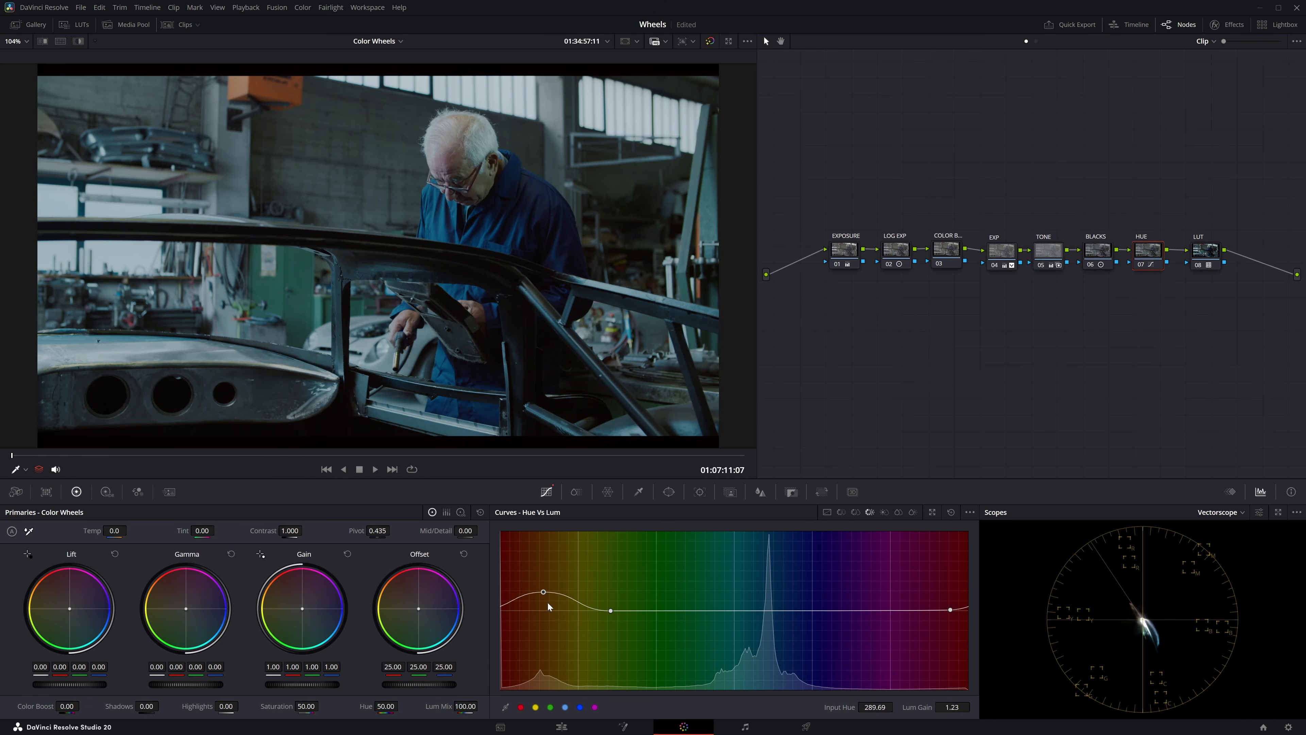
{"action": "left_click_drag", "start_coordinate": [543, 592], "coordinate": [543, 586]}
{"action": "left_click_drag", "start_coordinate": [950, 610], "coordinate": [885, 610]}
{"action": "left_click_drag", "start_coordinate": [543, 586], "coordinate": [545, 583]}
{"action": "key", "text": "ctrl+d"}
{"action": "key", "text": "ctrl+d"}
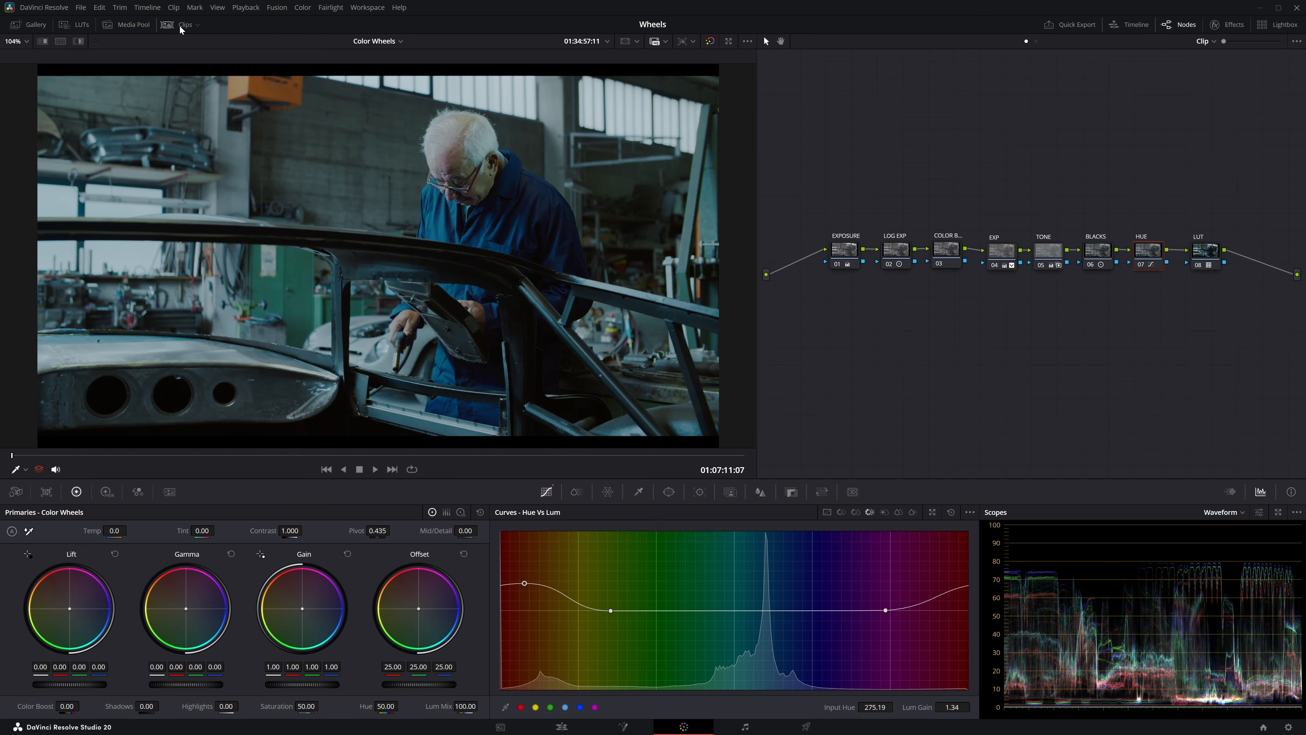
- Show the timeline clips and switch to the grayscale gradient clip
{"action": "left_click", "coordinate": [170, 24]}
{"action": "left_click", "coordinate": [893, 446]}
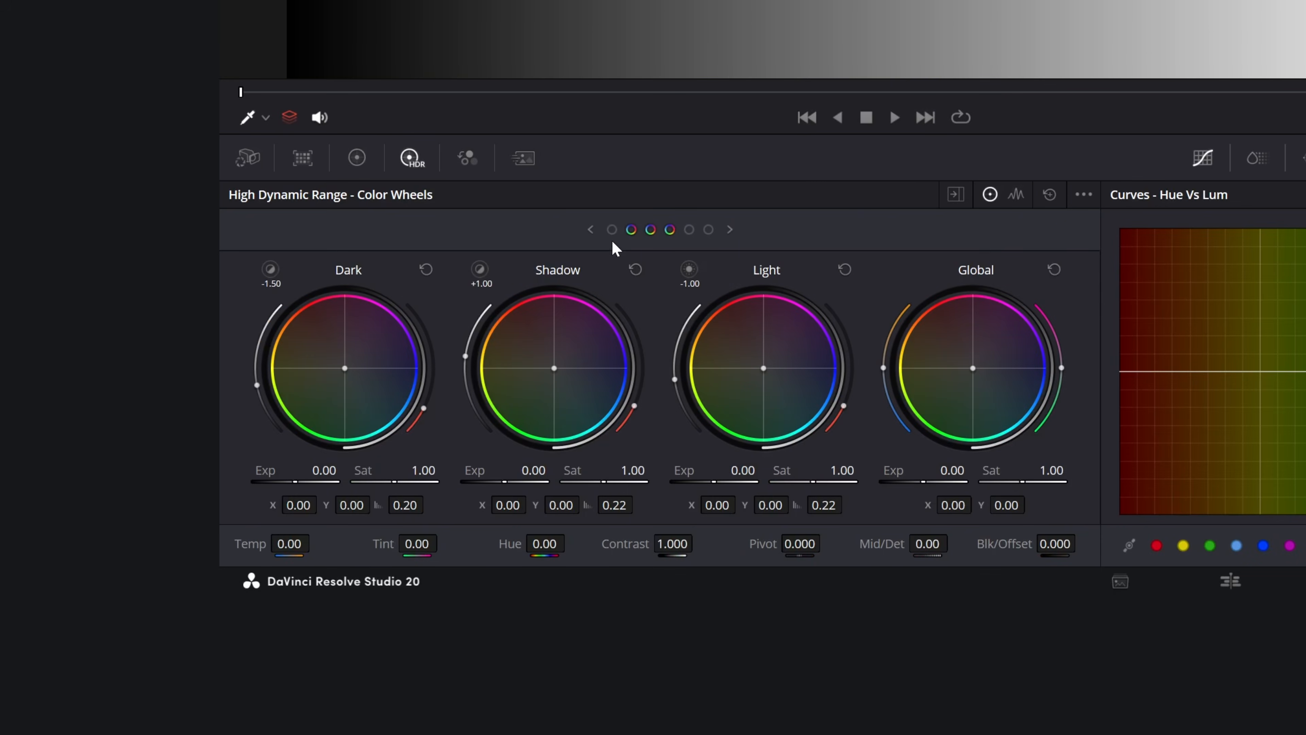
- Page through the HDR zone wheels from Black, Dark and Shadow to Light, Highlight and Specular, and return to the darkest zones
{"action": "left_click", "coordinate": [613, 232]}
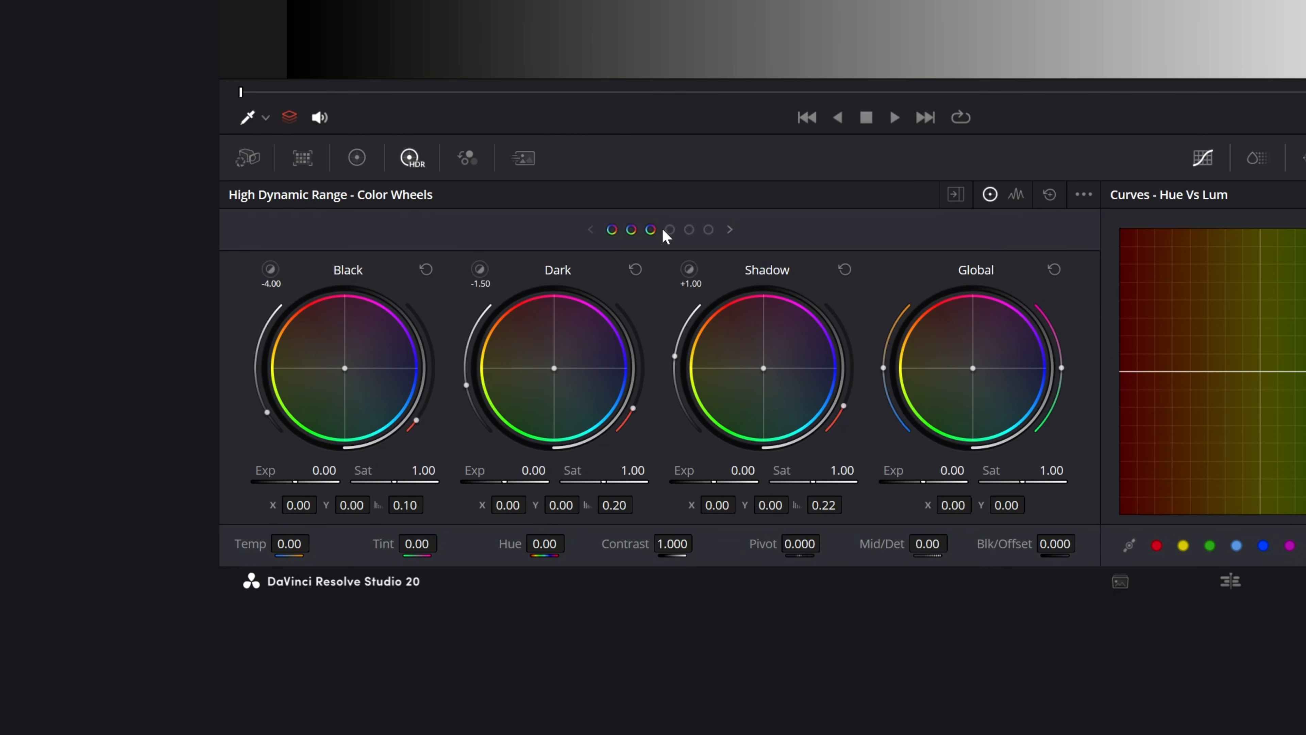
{"action": "left_click", "coordinate": [689, 231]}
{"action": "left_click", "coordinate": [709, 231]}
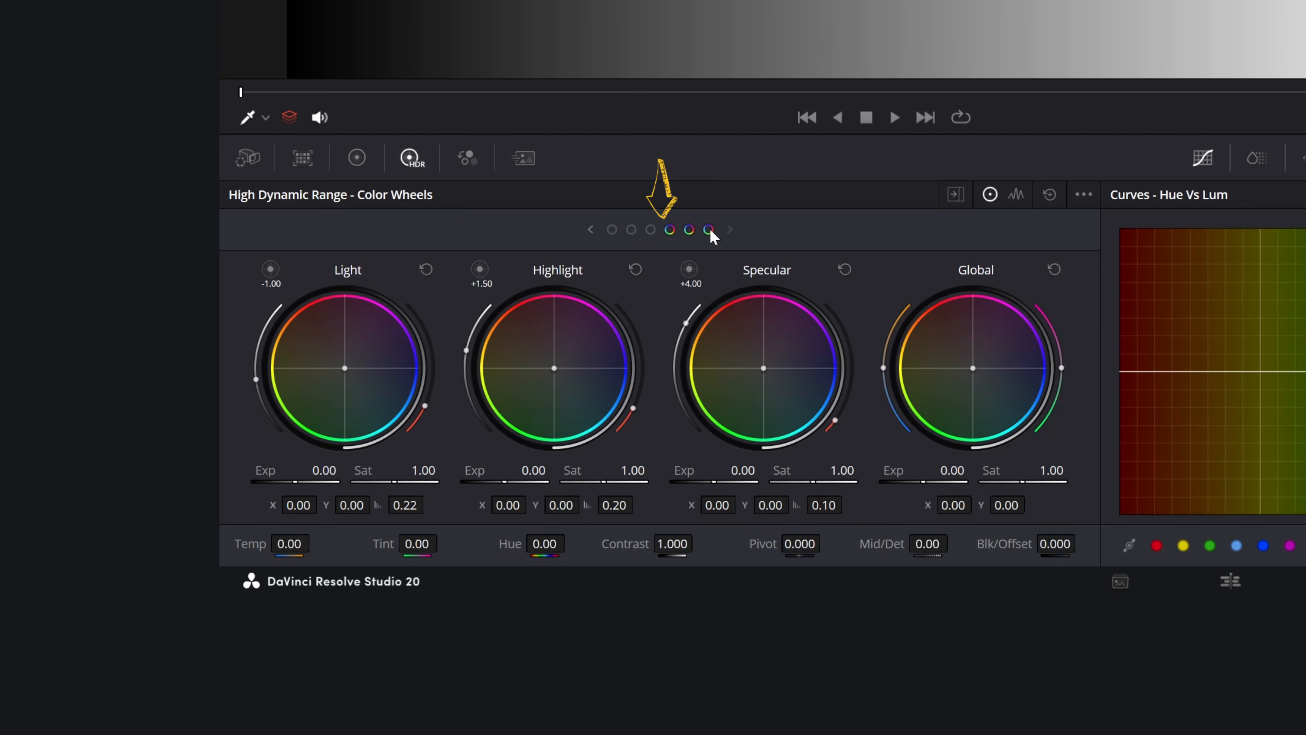
{"action": "left_click", "coordinate": [612, 230]}
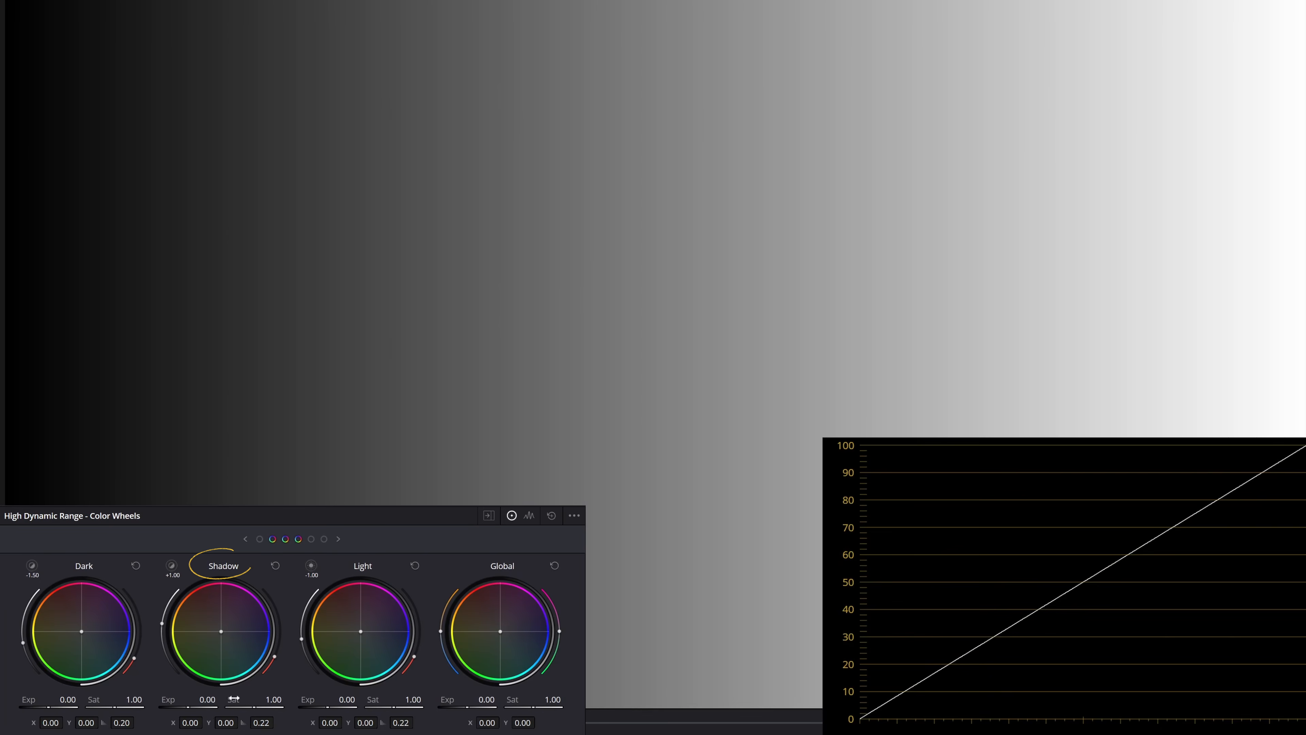
- Test zone exposure on the gradient by raising Shadow to 0.75 and trying lower exposure on the Light and Highlight wheels
{"action": "left_click_drag", "start_coordinate": [210, 699], "coordinate": [246, 699]}
{"action": "key", "text": "ctrl+z"}
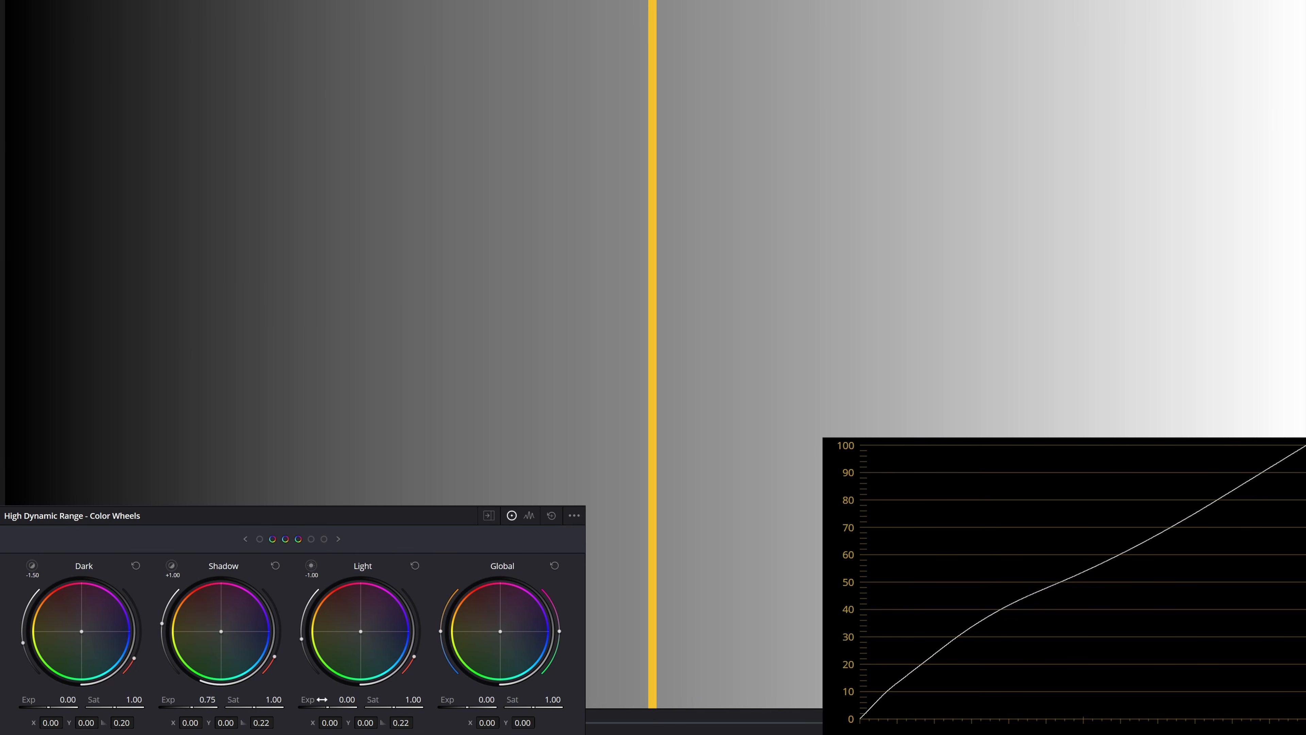
{"action": "mouse_move", "coordinate": [347, 699]}
{"action": "left_mouse_down"}
{"action": "mouse_move", "coordinate": [312, 702]}
{"action": "mouse_move", "coordinate": [326, 702]}
{"action": "left_mouse_up"}
{"action": "left_click", "coordinate": [416, 566]}
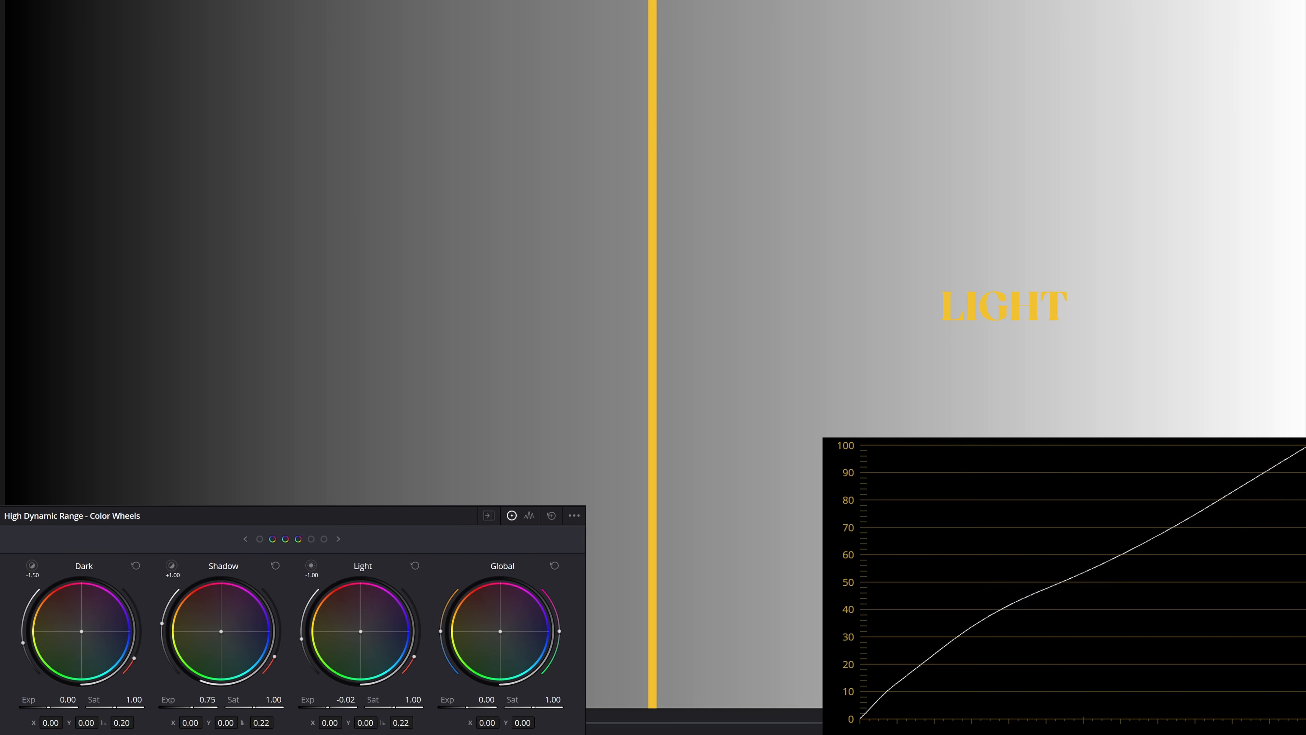
{"action": "left_click", "coordinate": [312, 538]}
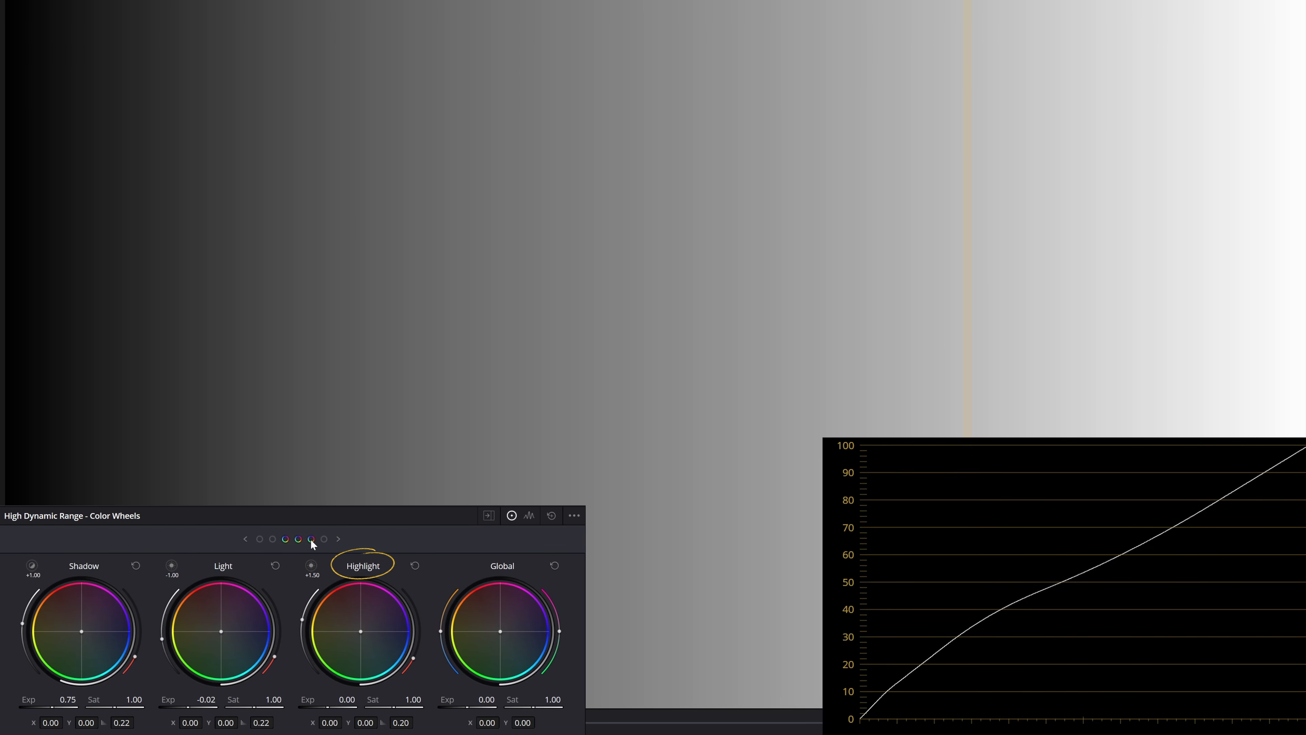
{"action": "left_click_drag", "start_coordinate": [336, 704], "coordinate": [320, 705]}
- Try exposure changes on the Dark, Black and Specular wheels to compare their tonal ranges on the gradient
{"action": "left_click", "coordinate": [260, 538]}
{"action": "left_click_drag", "start_coordinate": [188, 707], "coordinate": [188, 707]}
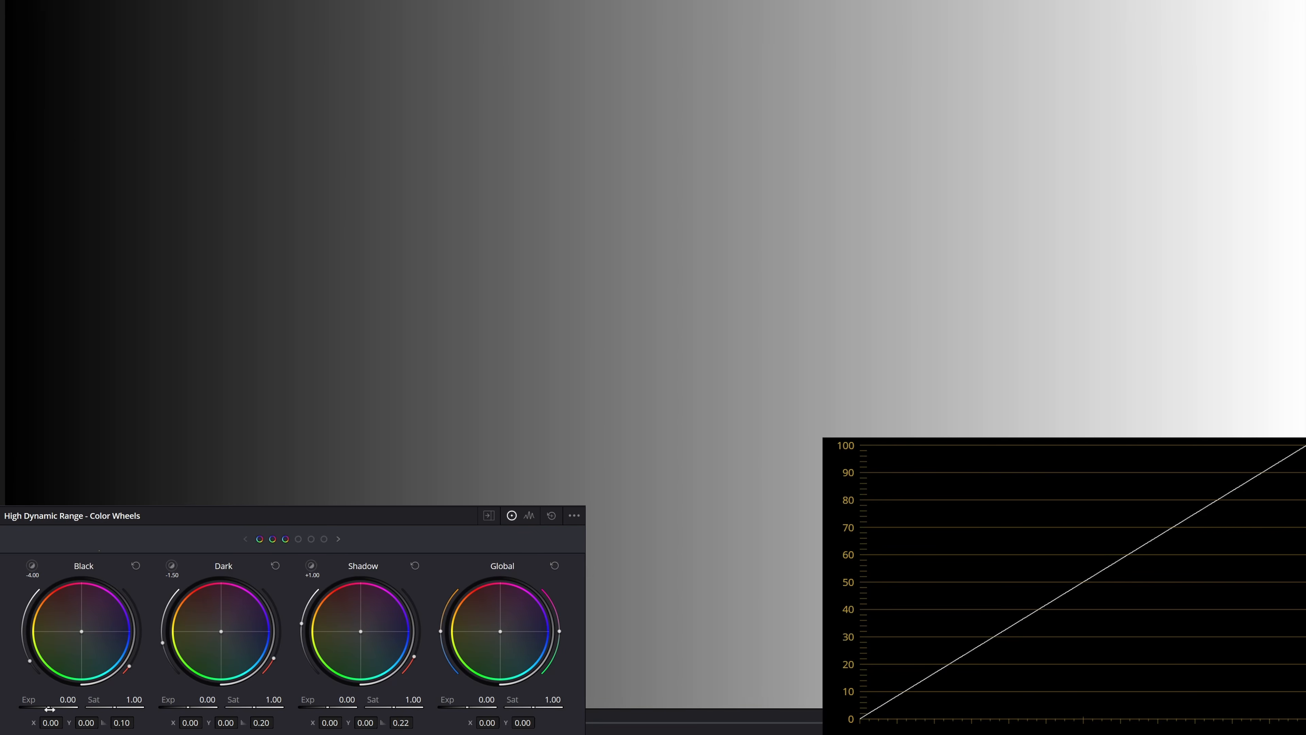
{"action": "left_click_drag", "start_coordinate": [48, 707], "coordinate": [48, 706]}
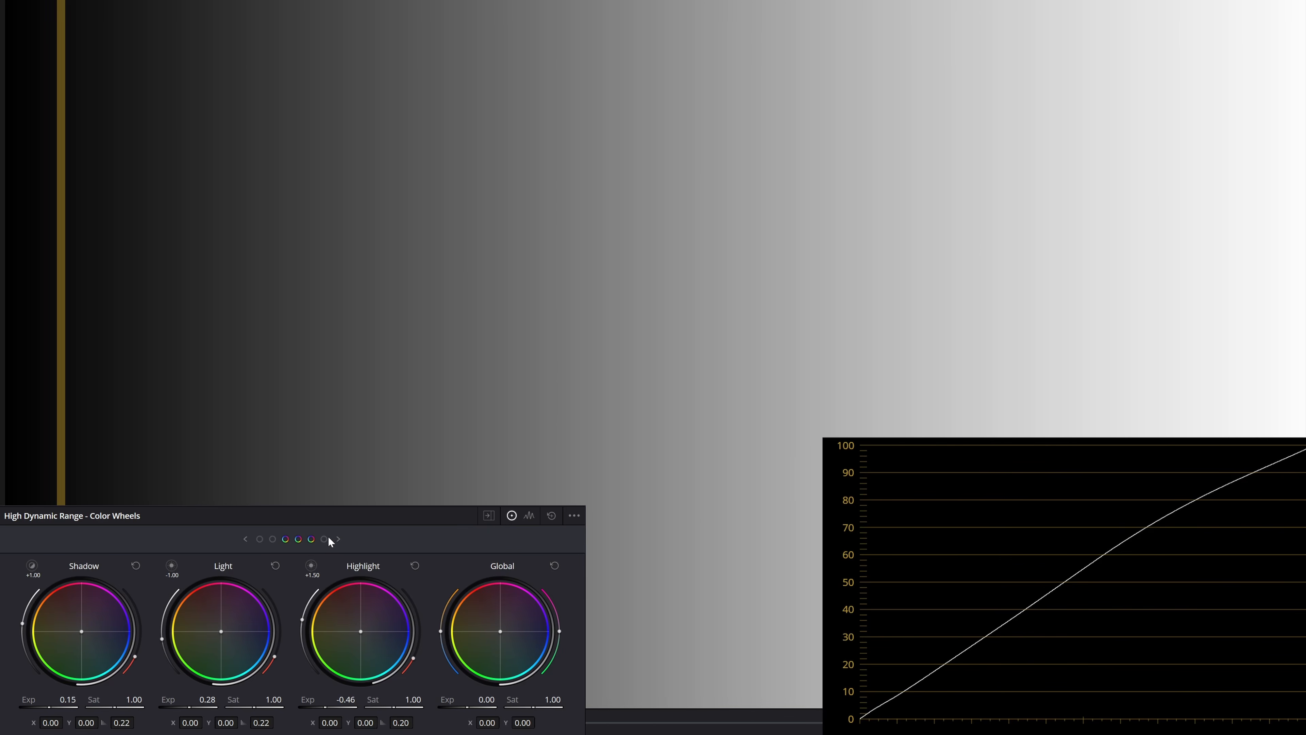
{"action": "left_click", "coordinate": [325, 539]}
{"action": "left_click_drag", "start_coordinate": [328, 706], "coordinate": [330, 707]}
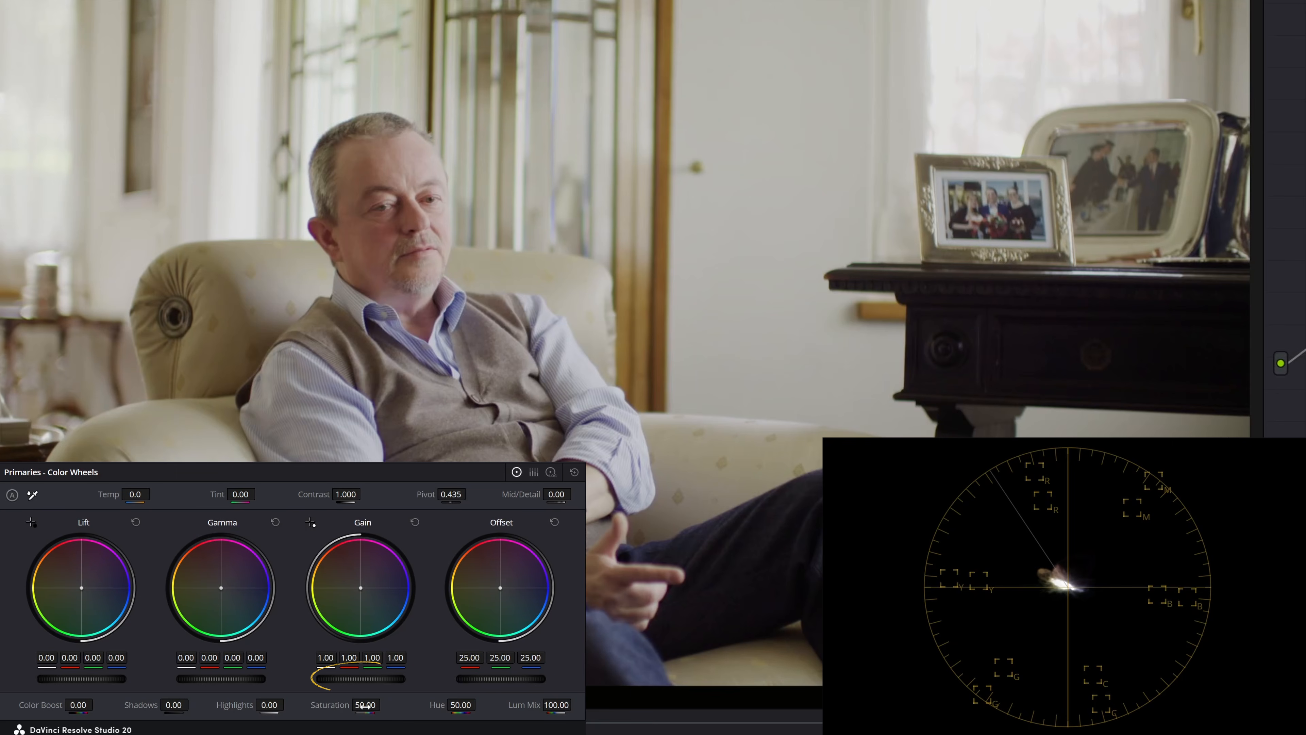
- On the seated man's clip, set Primaries saturation to 100, reset it, and raise the HDR Global saturation for comparison
{"action": "left_click_drag", "start_coordinate": [365, 706], "coordinate": [384, 704]}
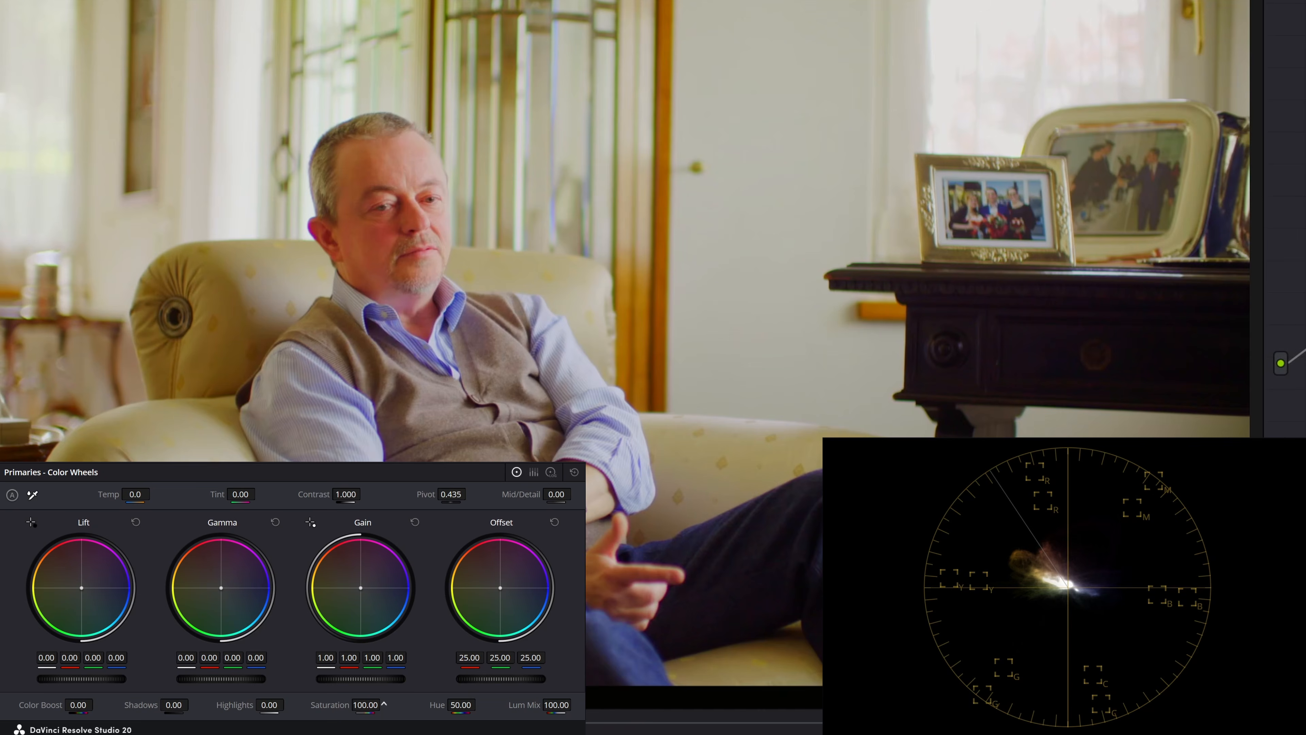
{"action": "left_click", "coordinate": [575, 472]}
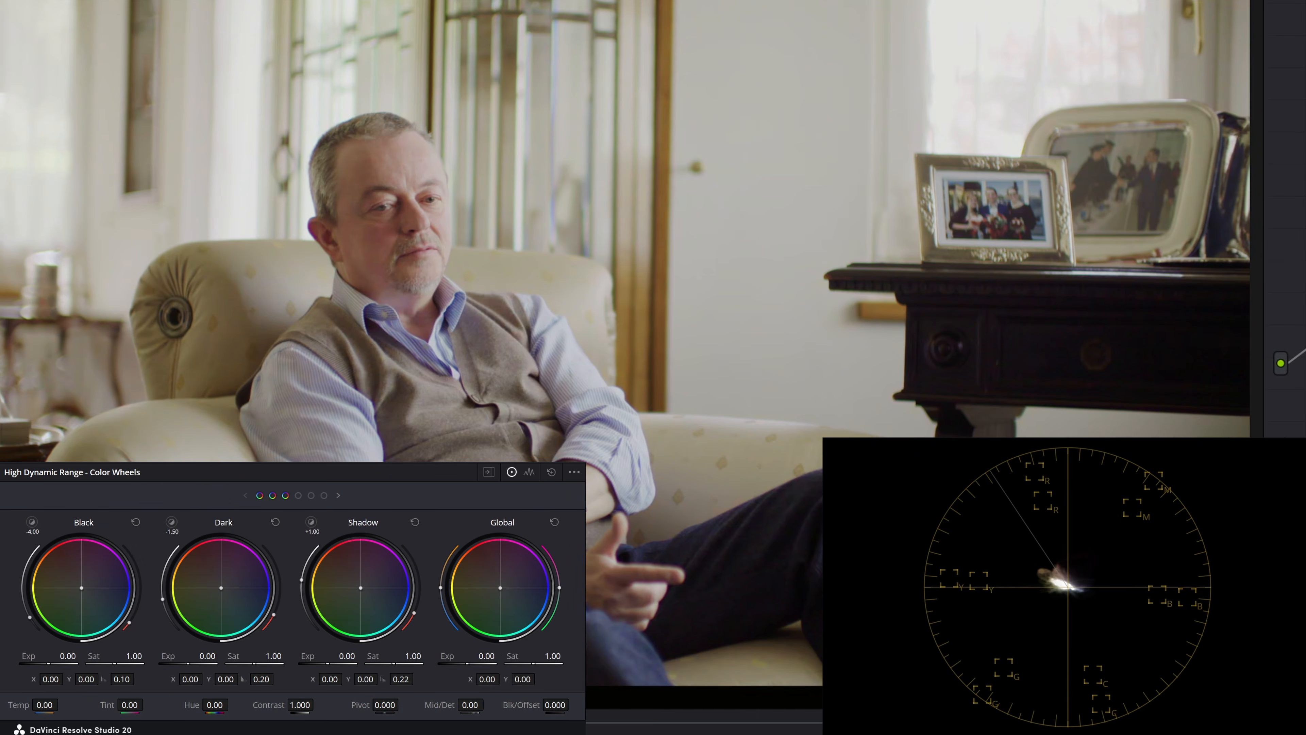
{"action": "left_click_drag", "start_coordinate": [534, 663], "coordinate": [561, 664]}
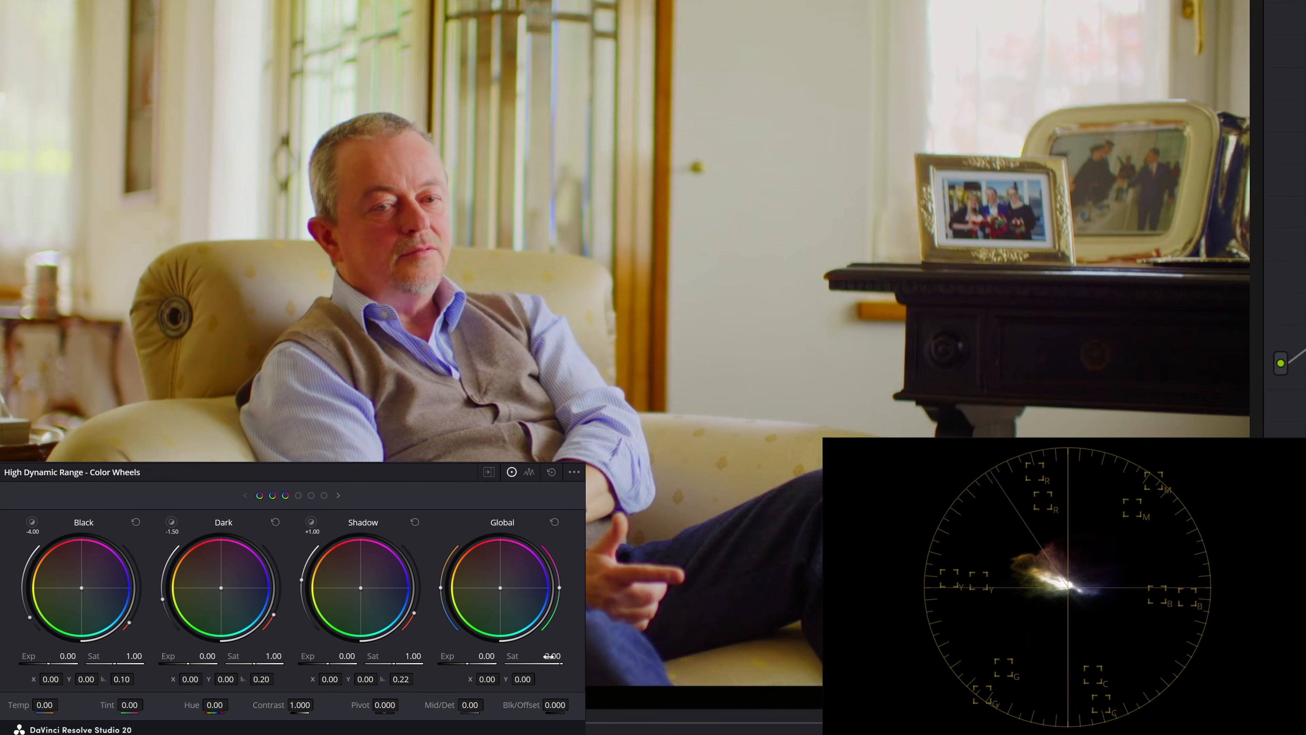